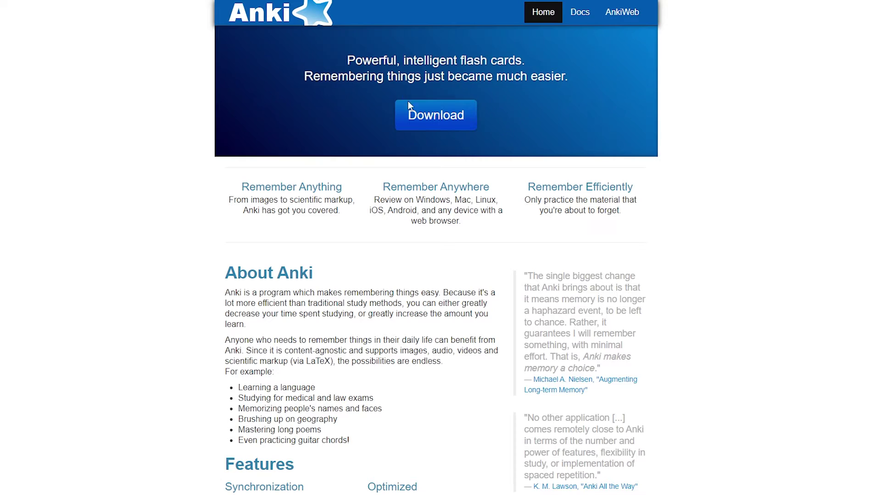
Step: Jump to the Download Anki section of the Anki homepage to show the Windows downloads
left_click(433, 116)
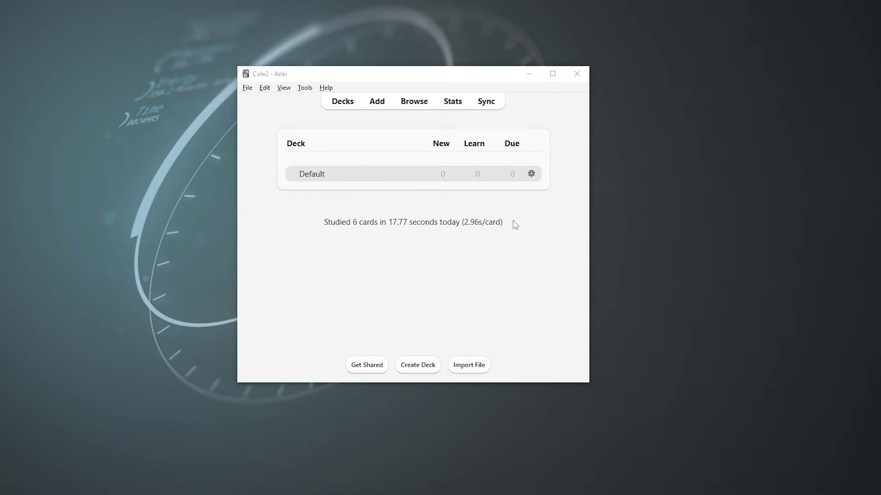
Step: Open the Add window for a new Basic card and view its Front and Back fields
left_click(382, 104)
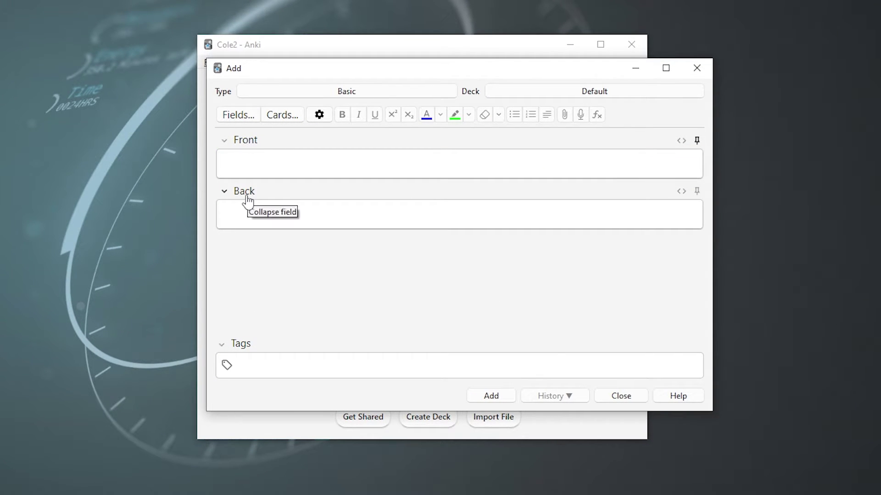
left_click(247, 120)
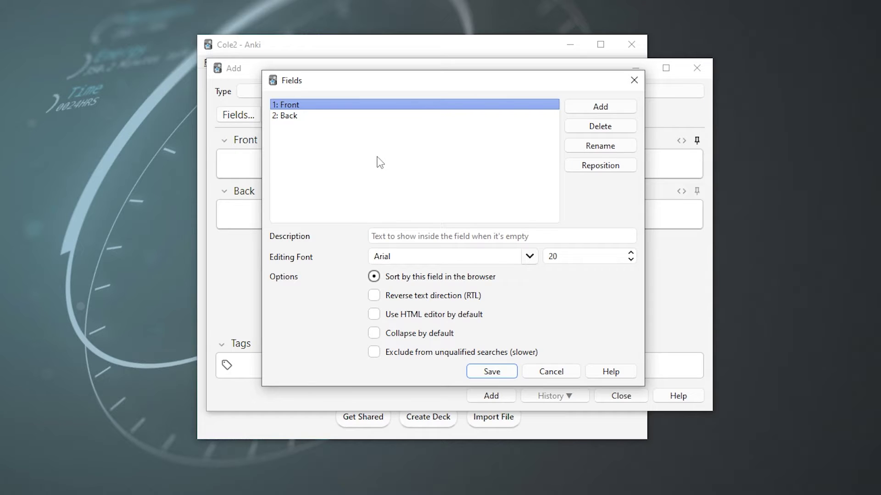
Step: Close the Fields list and try selecting the front text and Helena on the back
left_click(555, 372)
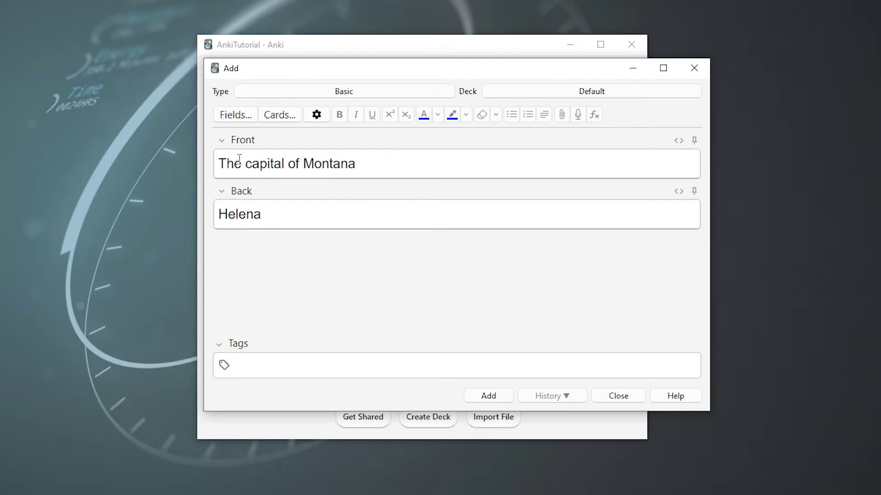
left_click_drag(234, 164, 348, 164)
left_click(348, 164)
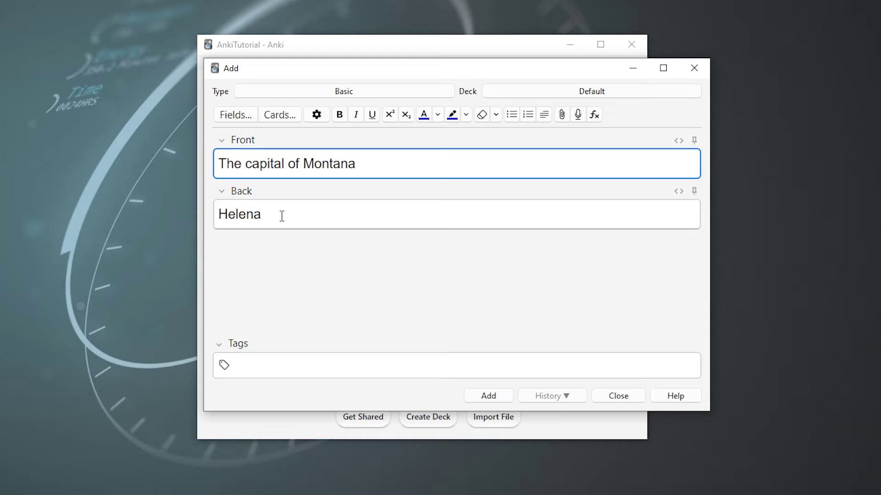
left_click_drag(281, 216, 211, 223)
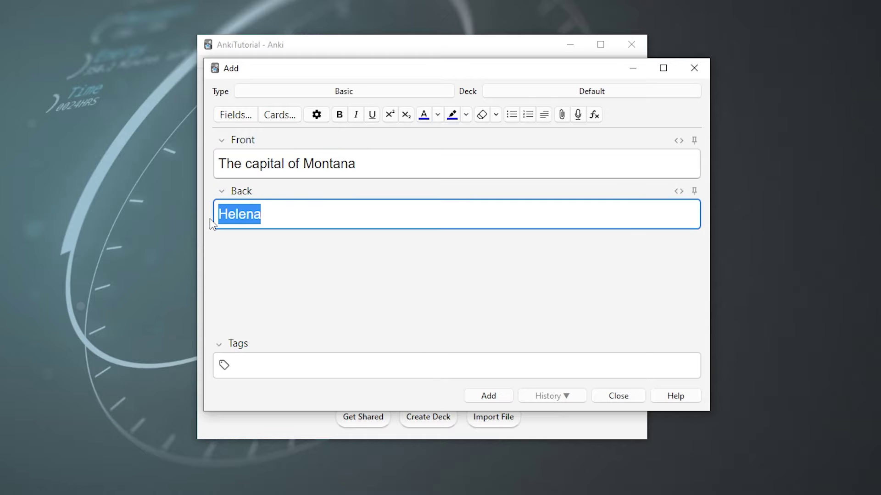
left_click(269, 242)
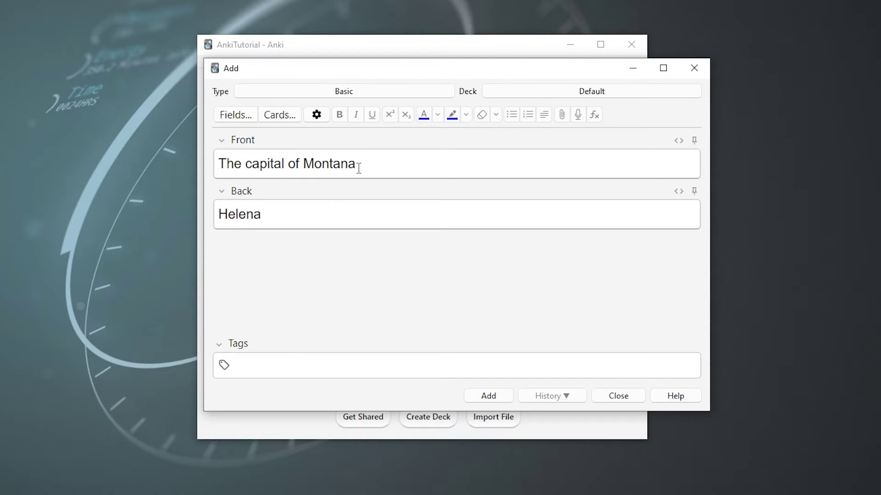
Step: Make Montana bold and the word capital italic and underlined
left_click_drag(357, 164, 304, 166)
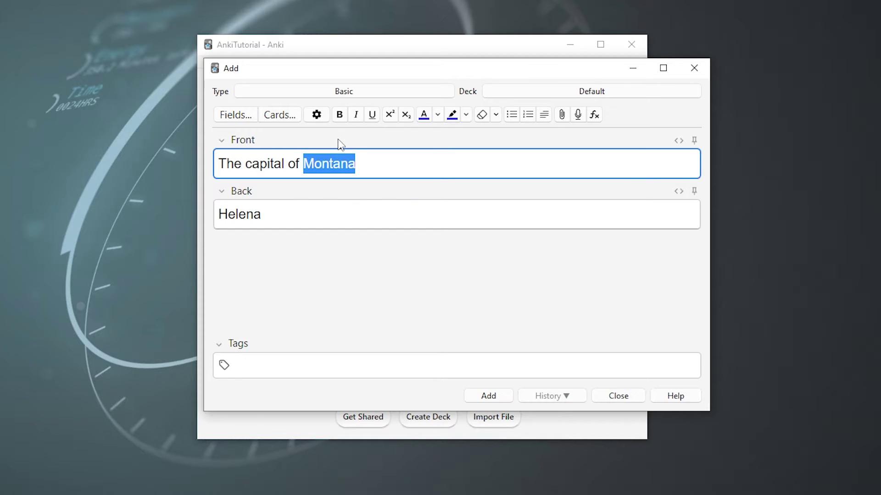
left_click(339, 118)
left_click(366, 159)
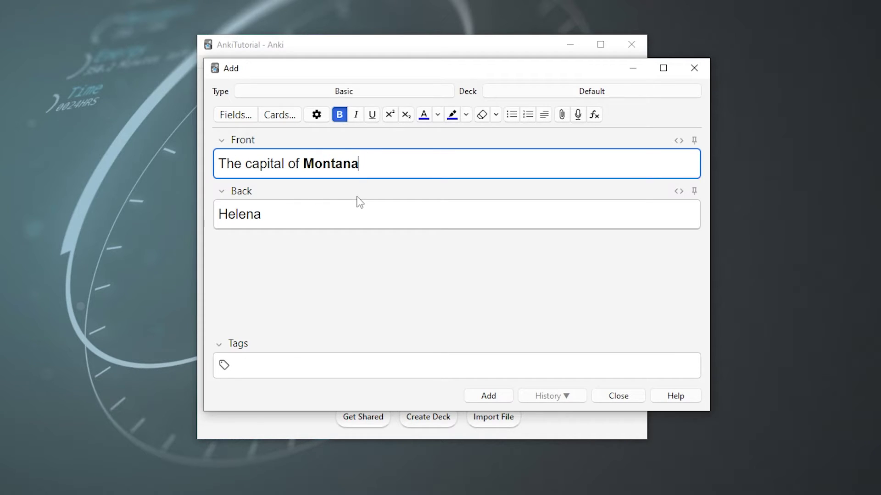
double_click(266, 164)
left_click(357, 116)
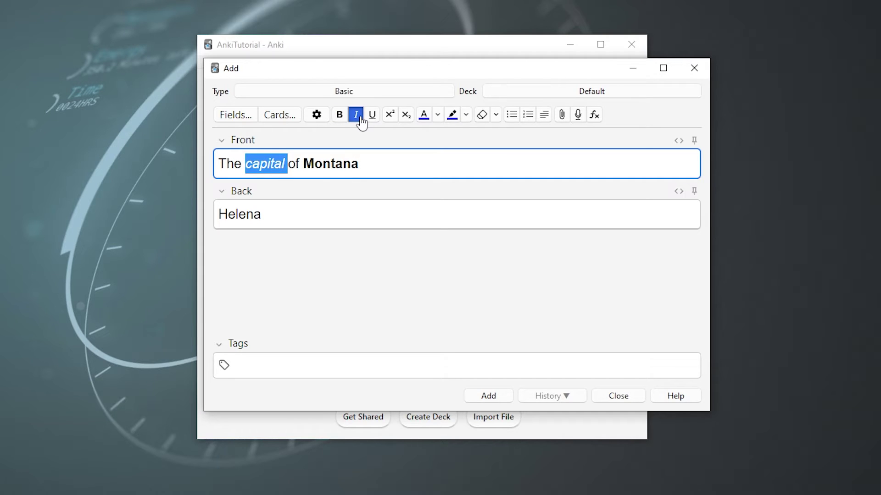
left_click(372, 116)
Step: Append 10 with a subscript 2 to the front text, discarding a superscript attempt
left_click(369, 162)
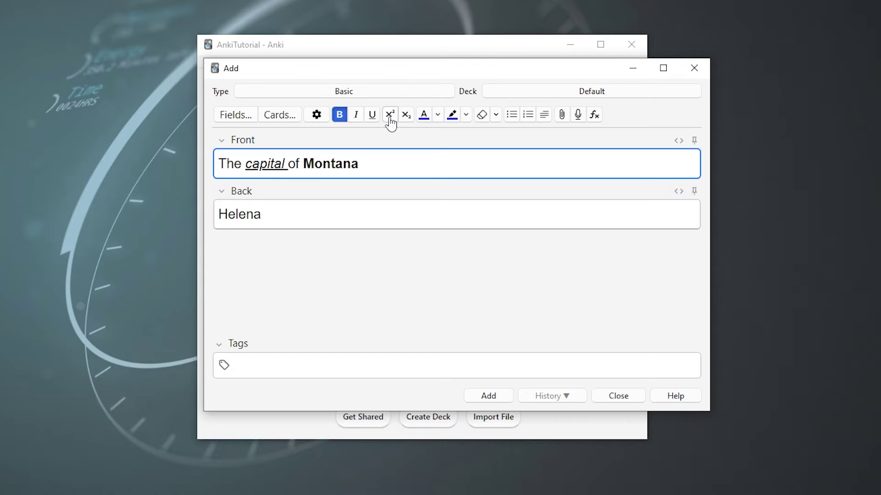
left_click(374, 167)
type("10")
left_click(390, 115)
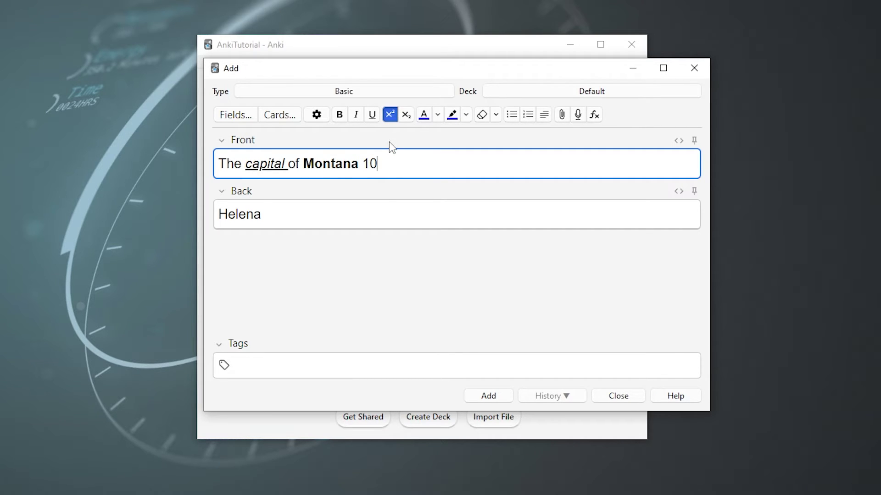
type("2")
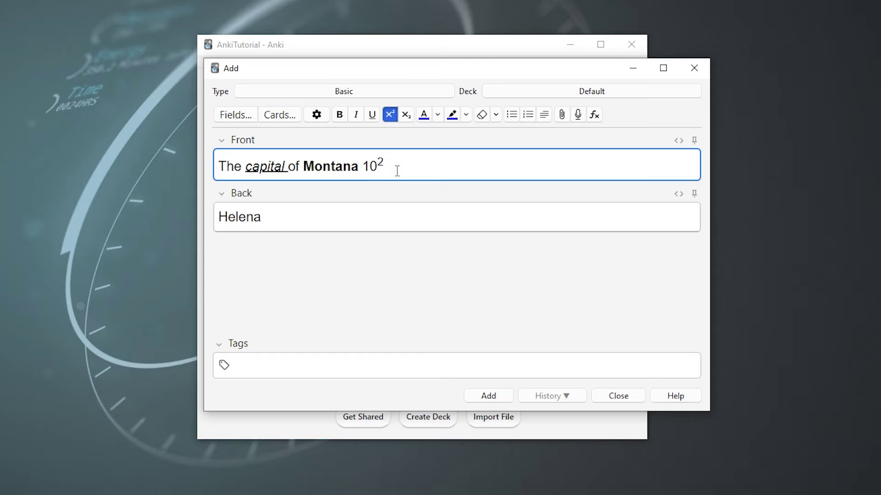
key("BackSpace")
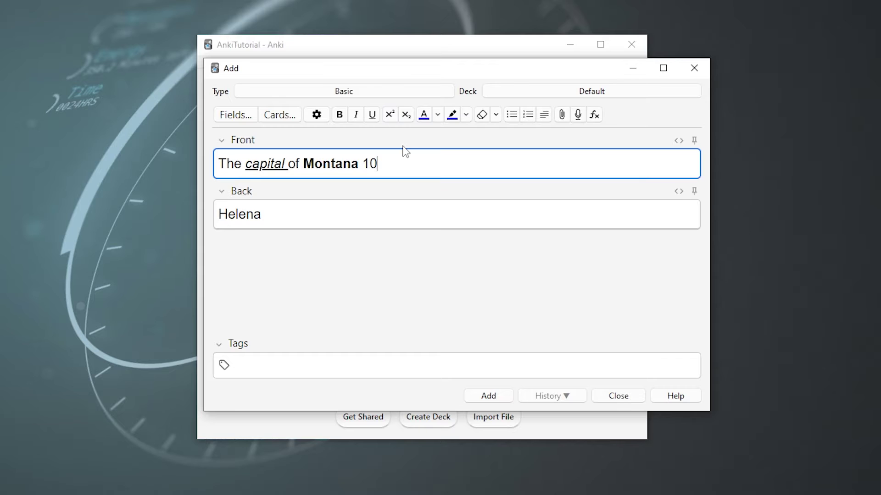
left_click(406, 116)
type("2")
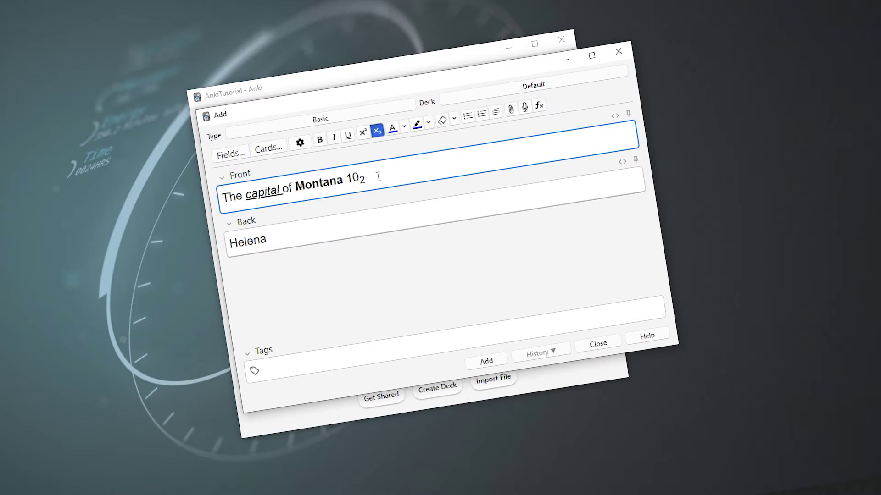
Step: Colour the word The blue and give the whole front text a blue highlight
key("Home")
key("ctrl+shift+Right")
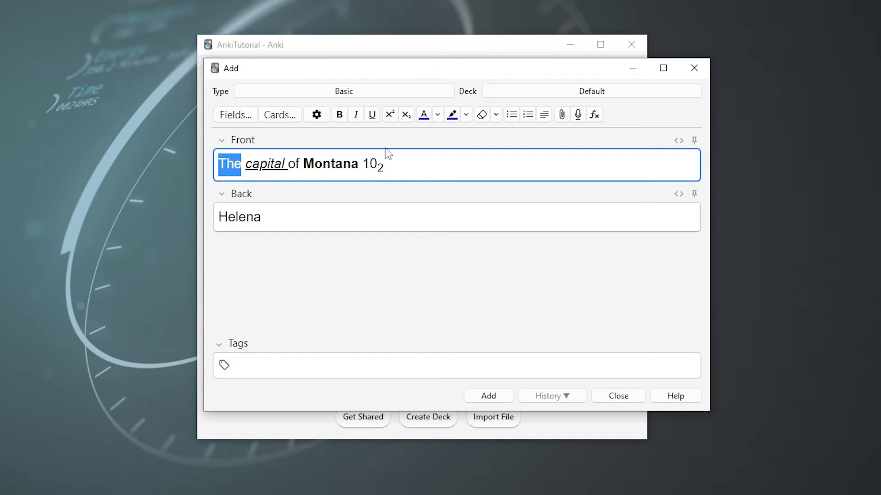
key("F7")
left_click(388, 153)
key("ctrl+a")
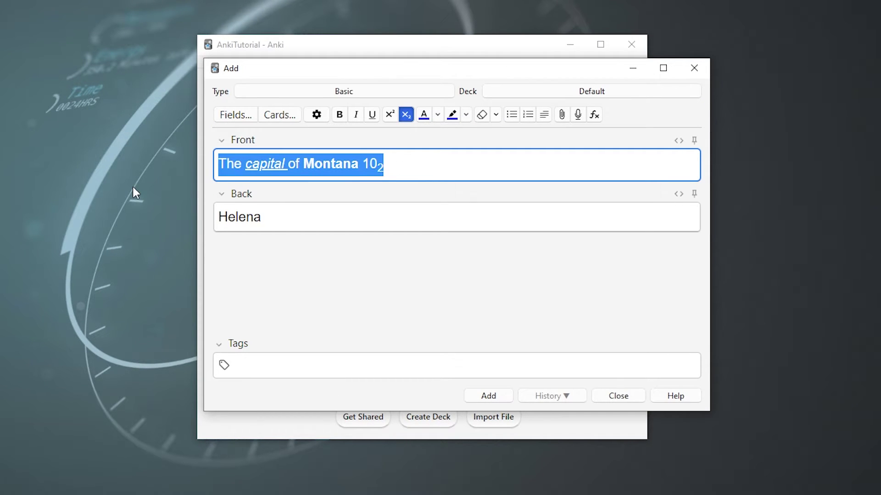
left_click(453, 120)
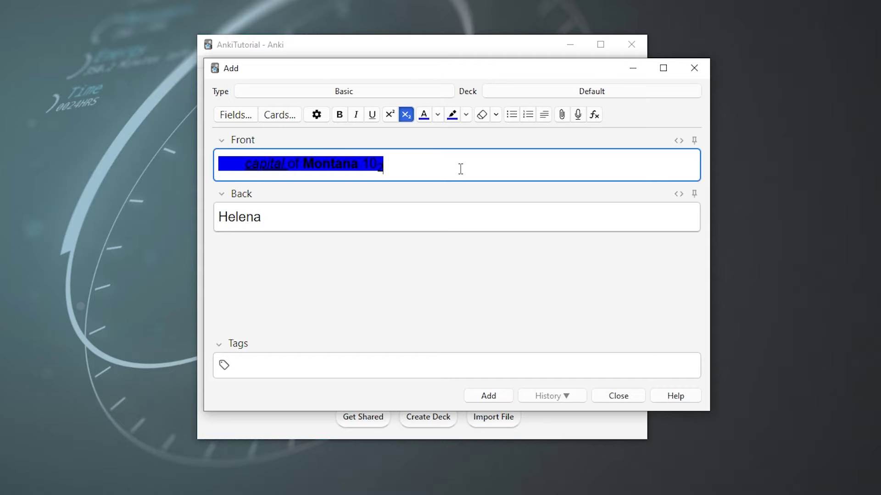
Step: Strip all formatting from the front line, then undo the removal
left_click_drag(417, 161, 191, 174)
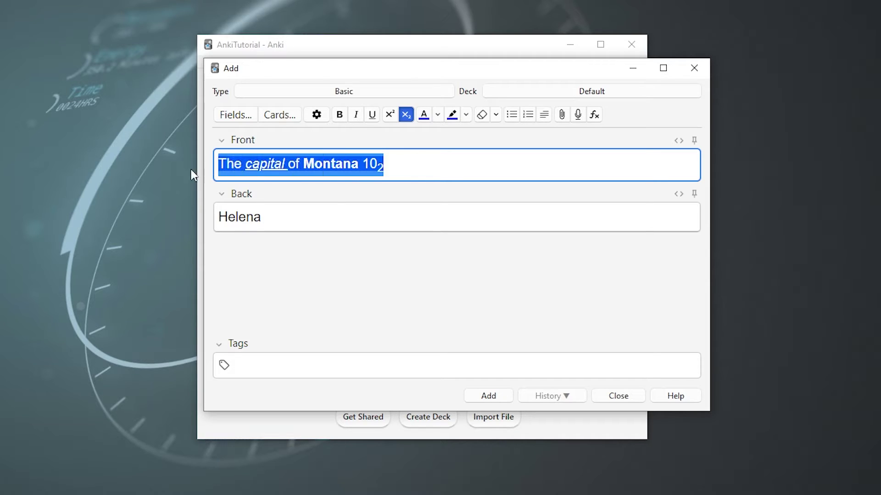
left_click(481, 115)
left_click(431, 170)
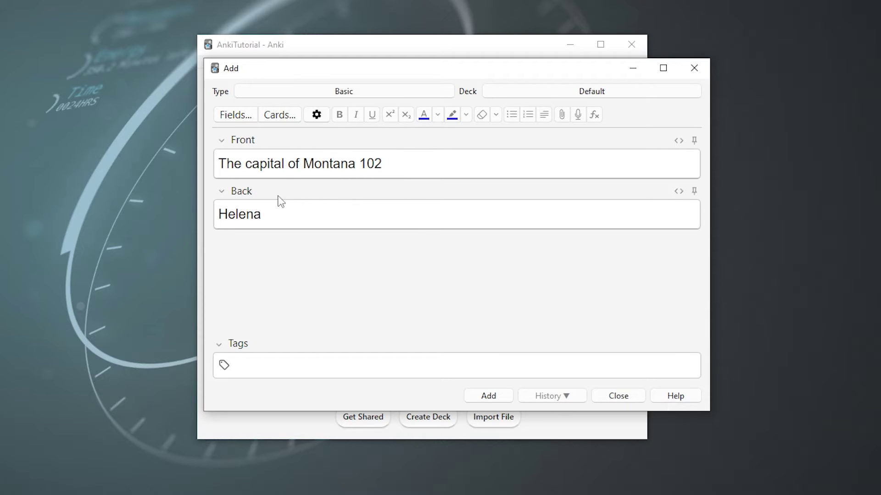
key("ctrl+z")
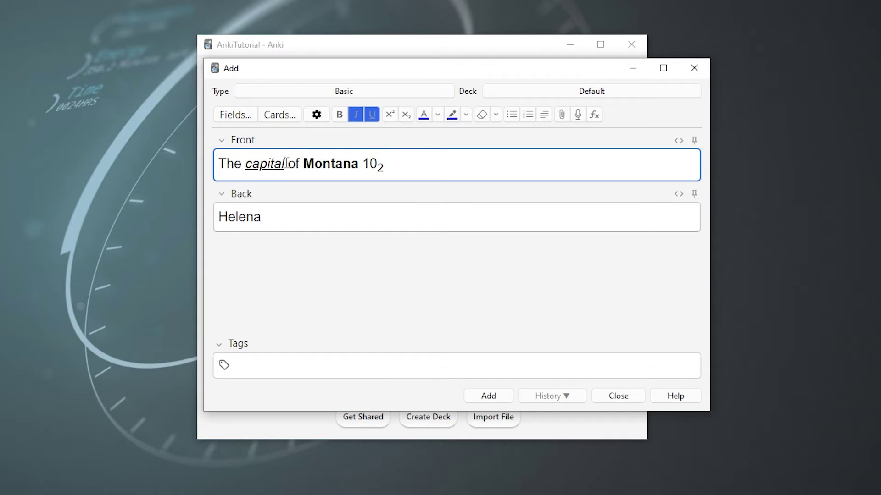
Step: Clear formatting from capital while keeping italic, removing its underline
double_click(286, 163)
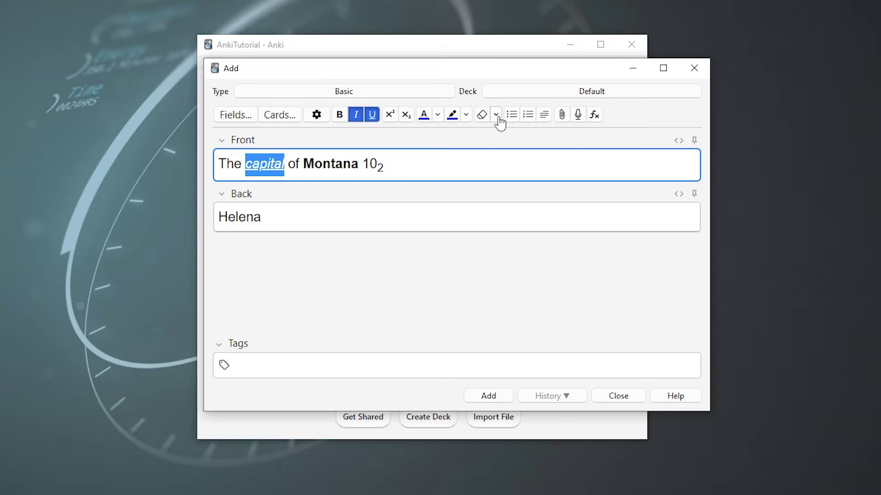
left_click(496, 117)
left_click(455, 159)
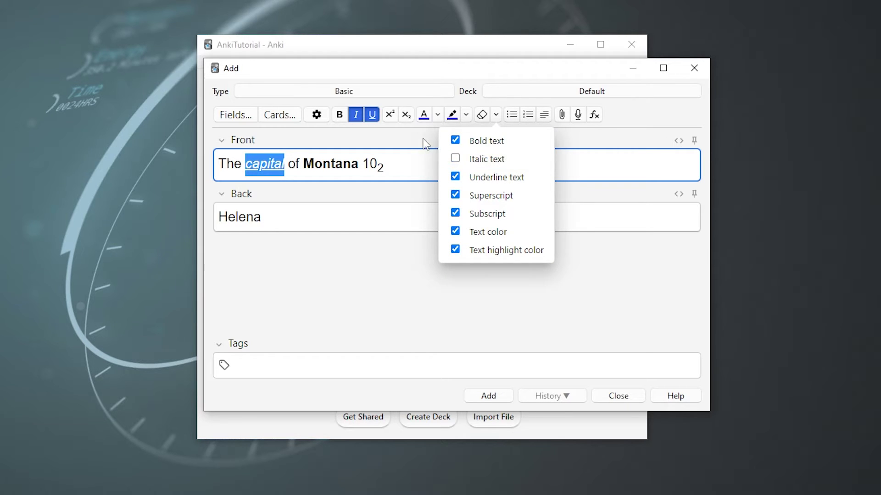
left_click(482, 115)
left_click(268, 168)
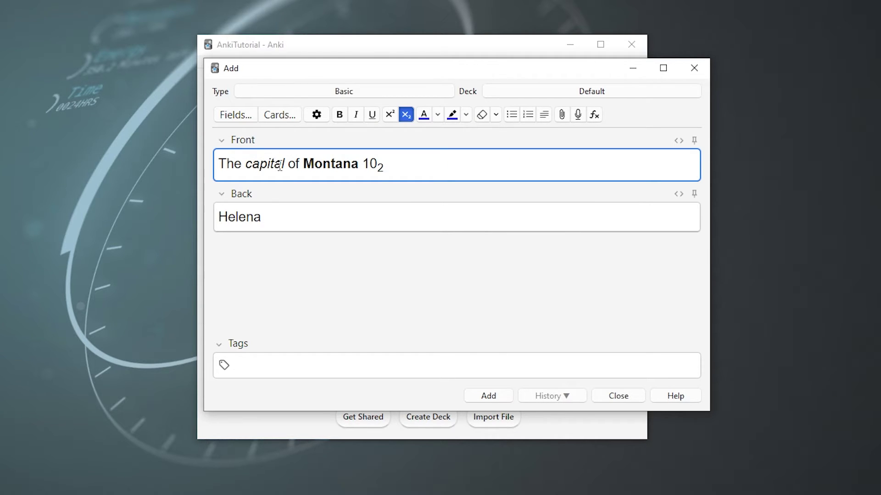
key("Home")
Step: Switch the front from a bulleted to a numbered list, then delete extra items and the subscript 2
left_click(512, 116)
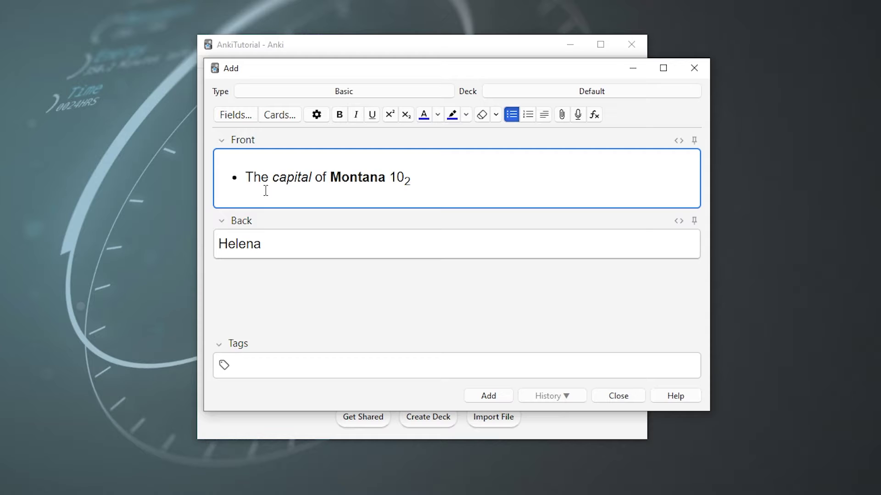
left_click(512, 115)
left_click(529, 118)
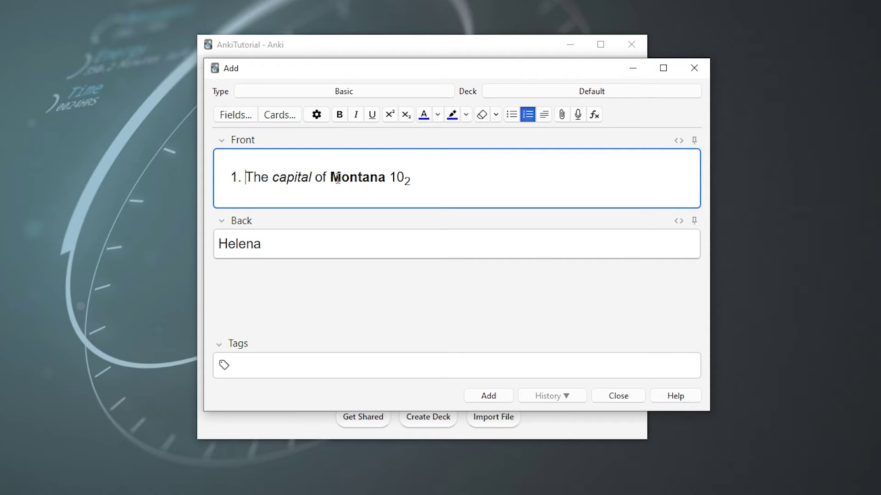
left_click(455, 175)
key("Return")
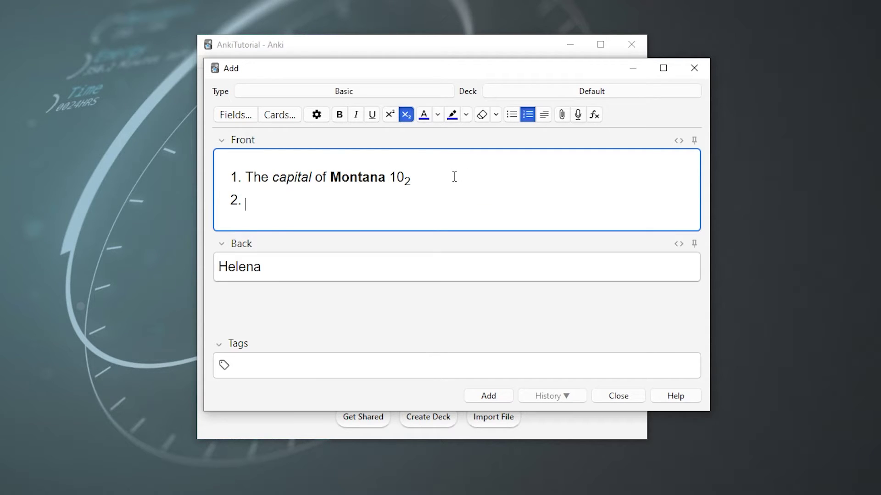
type("f")
key("Return")
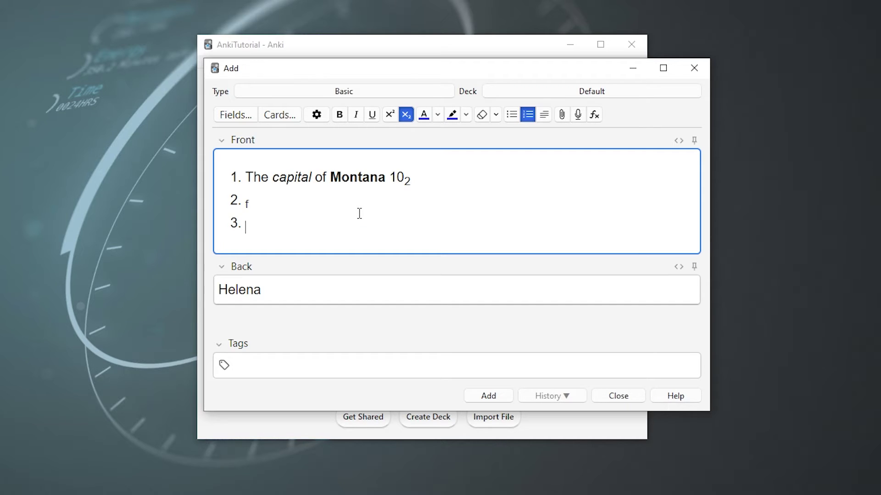
key("BackSpace")
key("BackSpace")
key("BackSpace")
key("BackSpace")
left_click(544, 115)
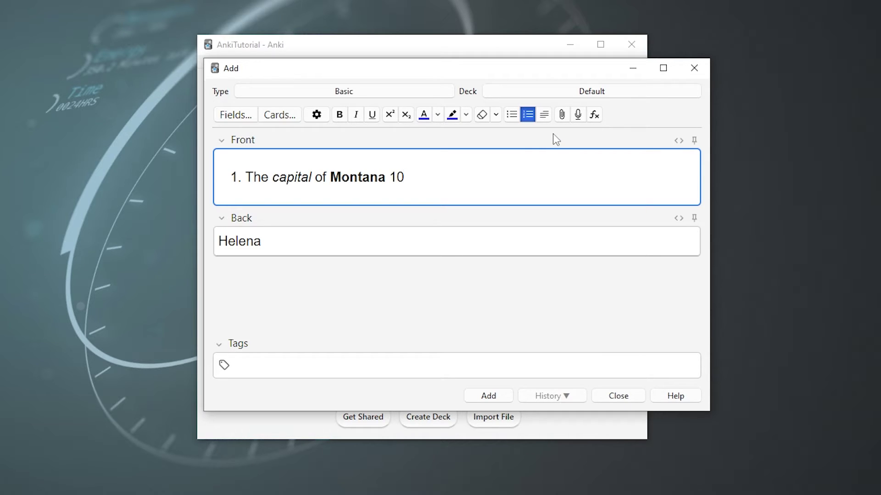
Step: Attach the red arrow image to the Front field and look at the equation options
left_click(561, 115)
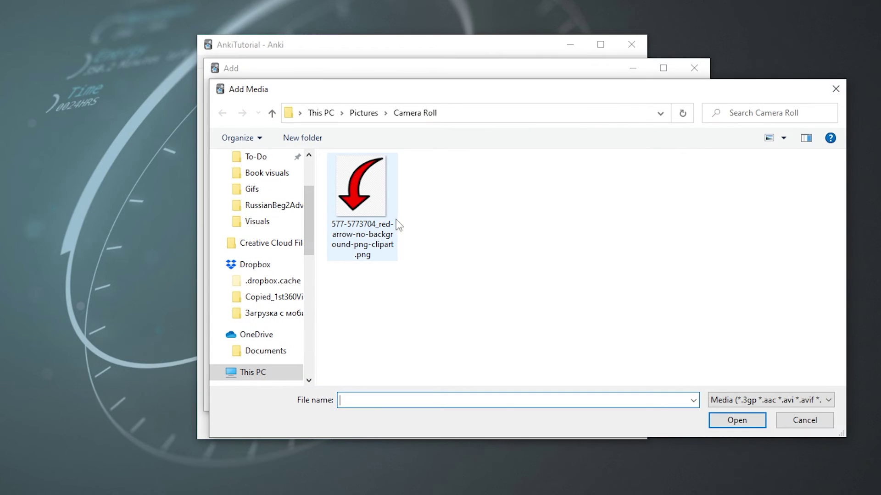
double_click(379, 208)
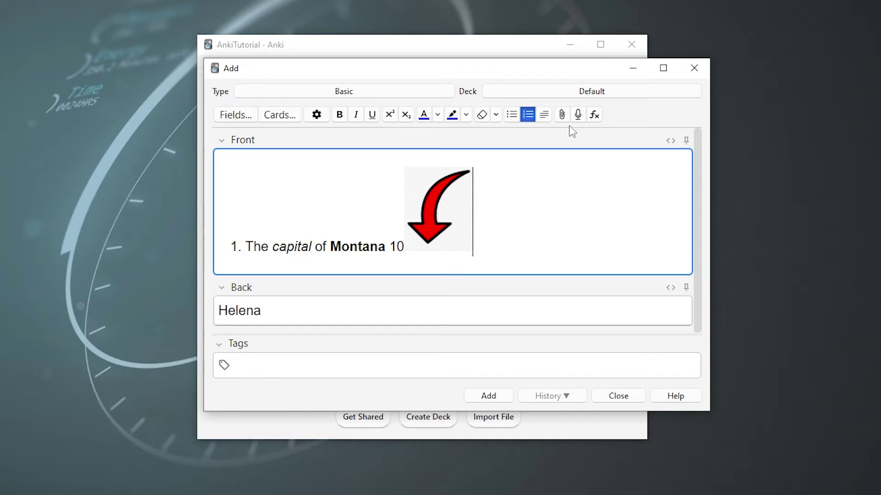
left_click(594, 117)
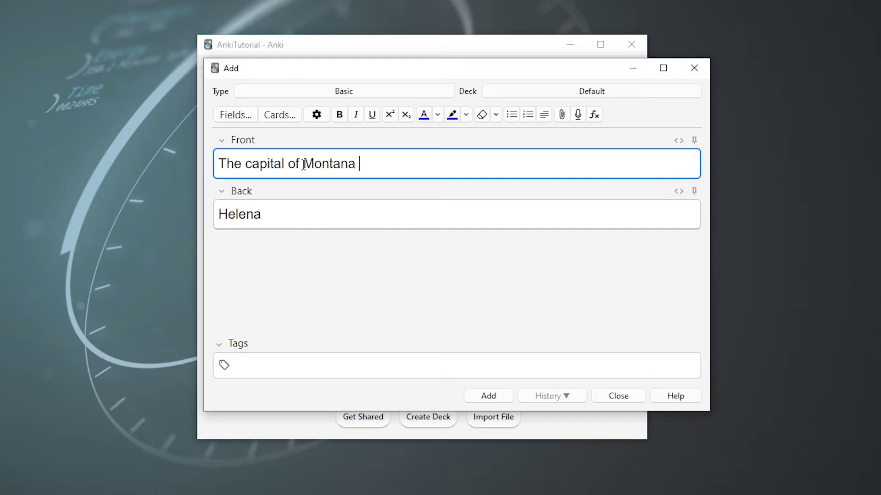
Step: Pin the Front field and add the Montana–Helena note to the deck
left_click_drag(298, 164, 186, 172)
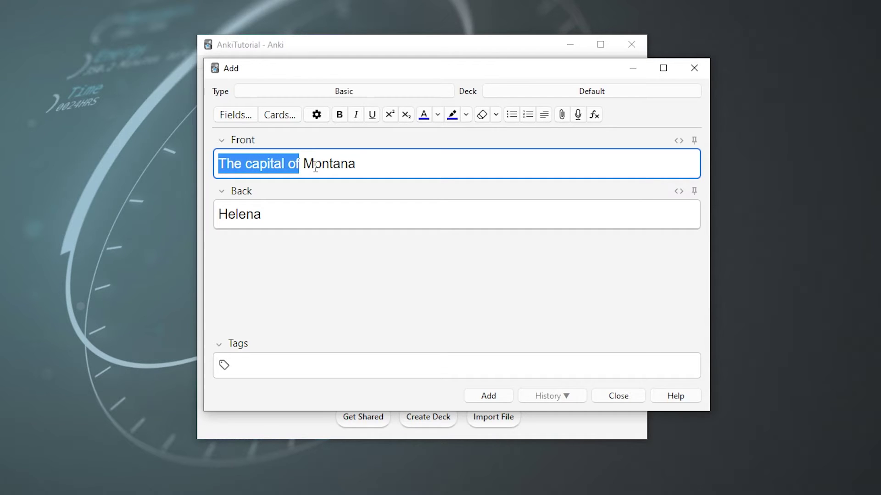
left_click(523, 169)
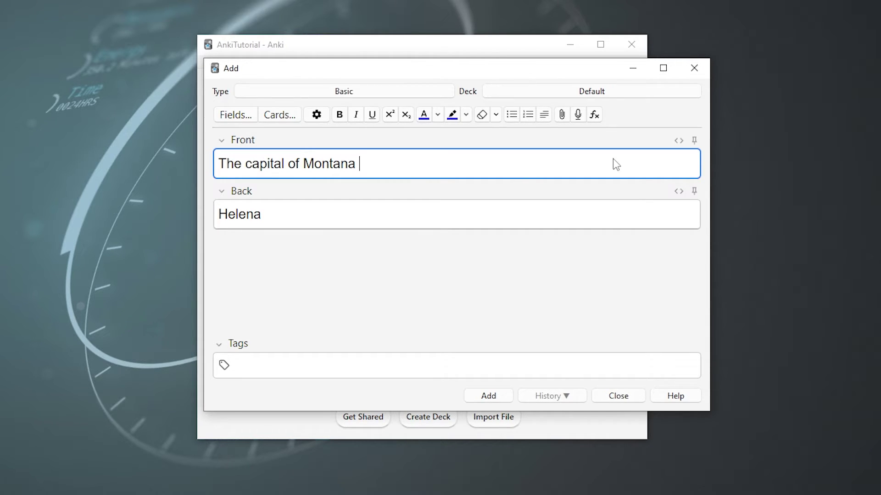
left_click(694, 141)
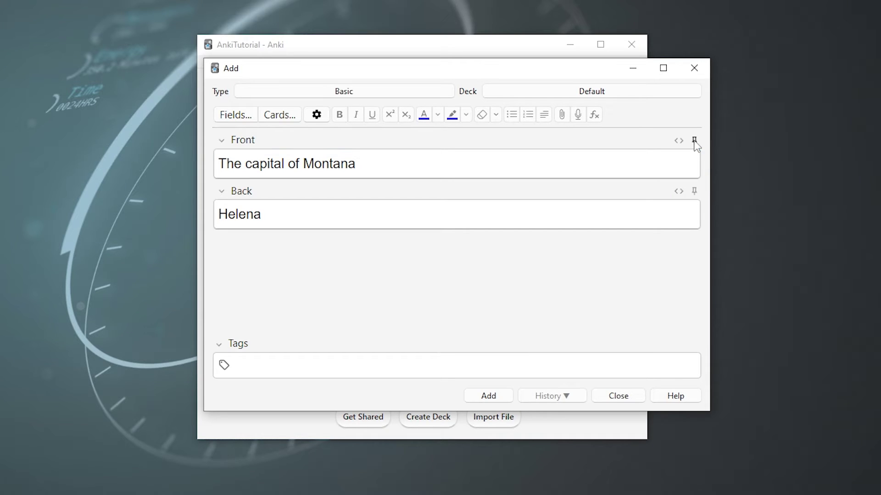
left_click(497, 402)
Step: Replace the front with 'The capital of Hawaii' and enter 'Honolulu' on the back
left_click_drag(367, 163, 167, 186)
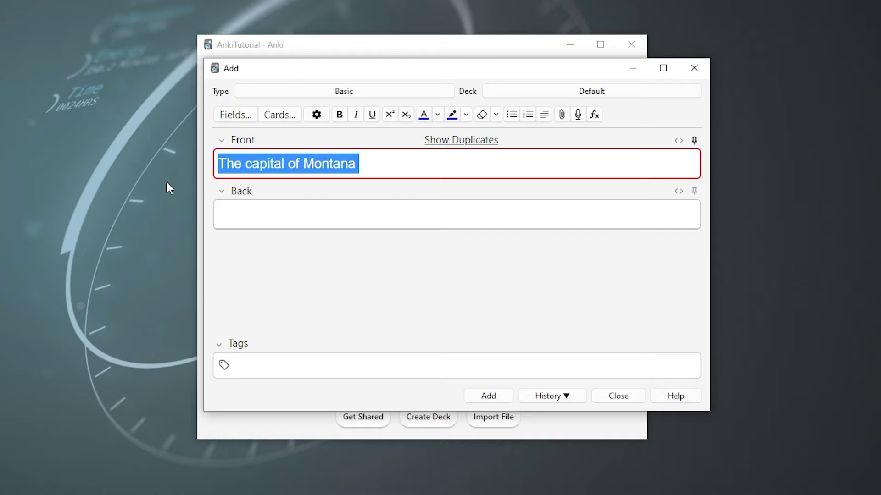
type("The capital of Hawaii")
left_click(321, 224)
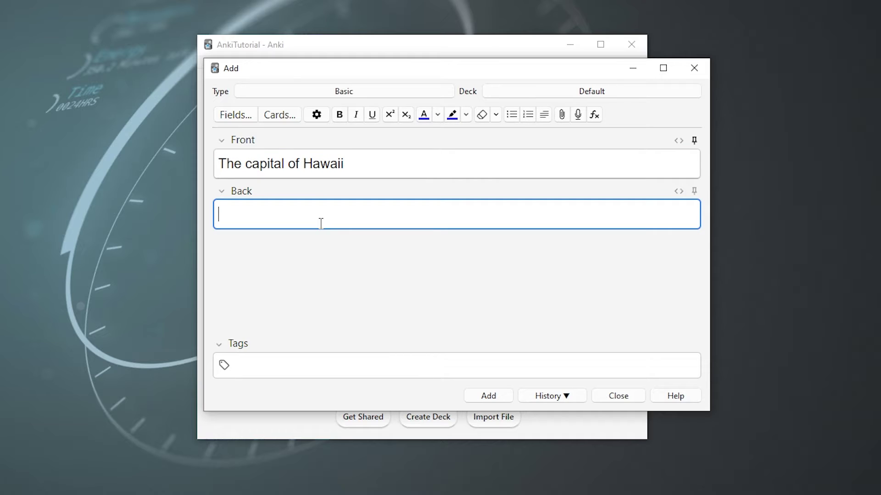
type("Honolulu")
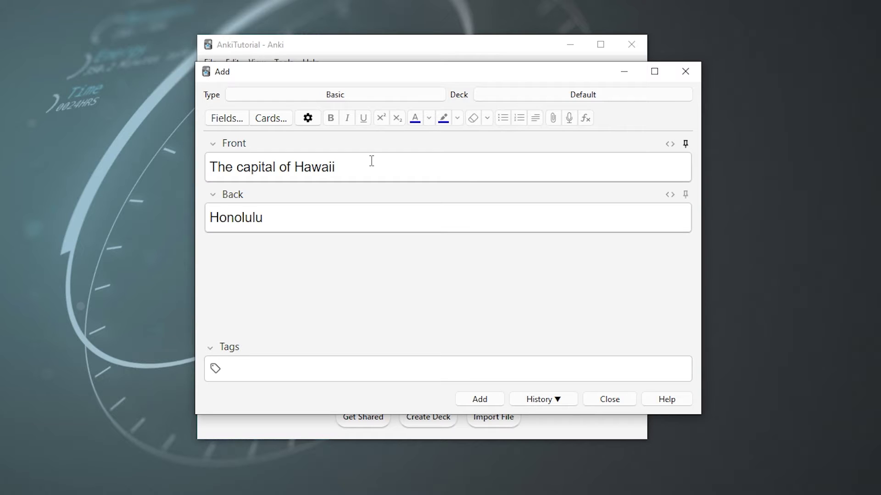
Step: Switch the note type to Basic (and reversed card), then to Basic (type in the answer)
left_click(370, 98)
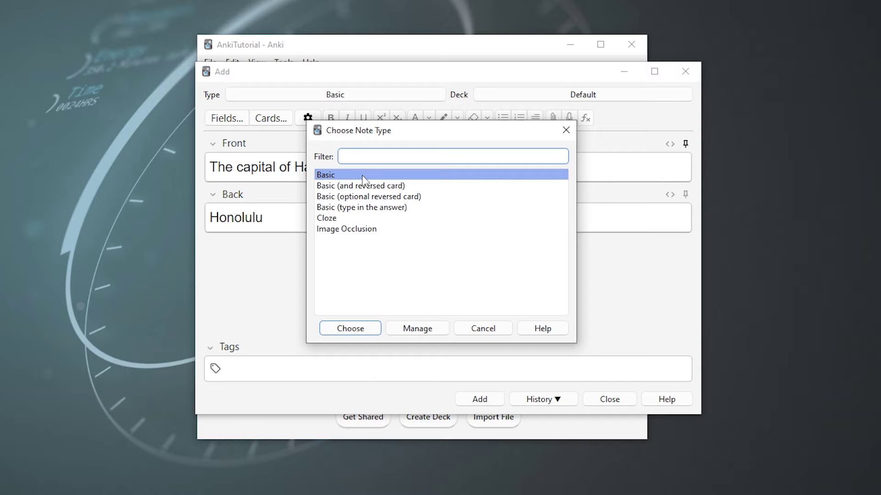
left_click(417, 188)
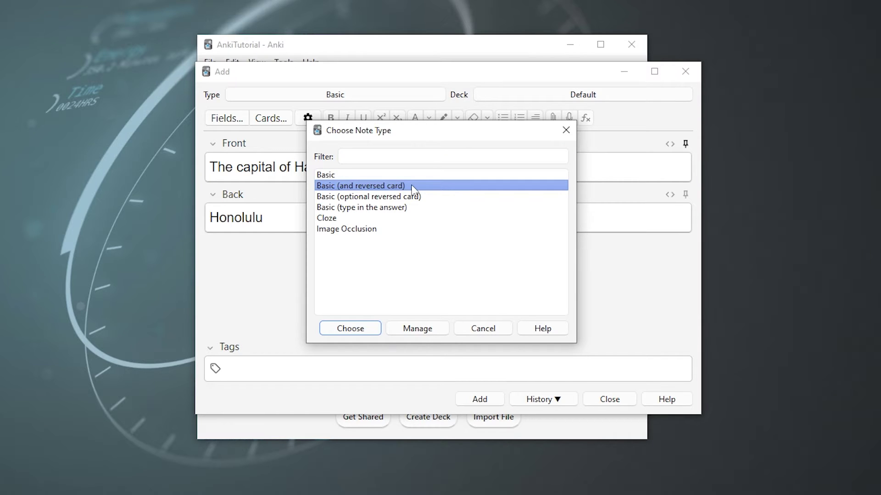
double_click(414, 189)
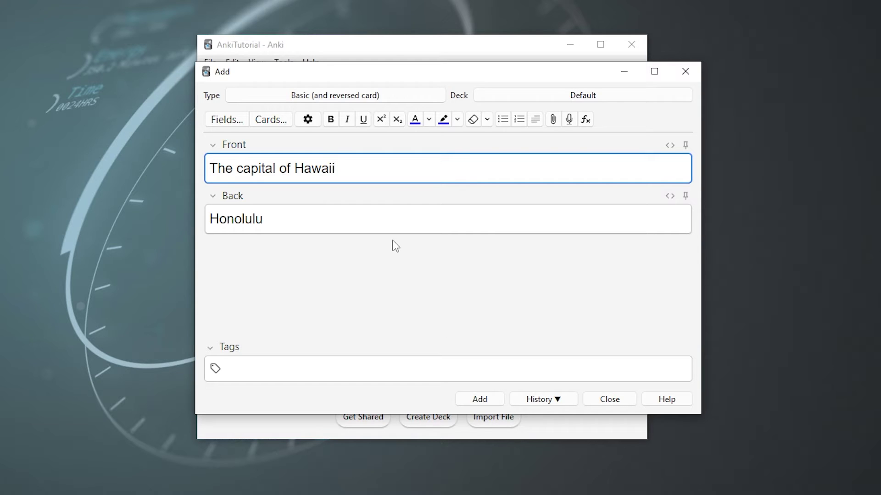
left_click_drag(337, 169, 177, 177)
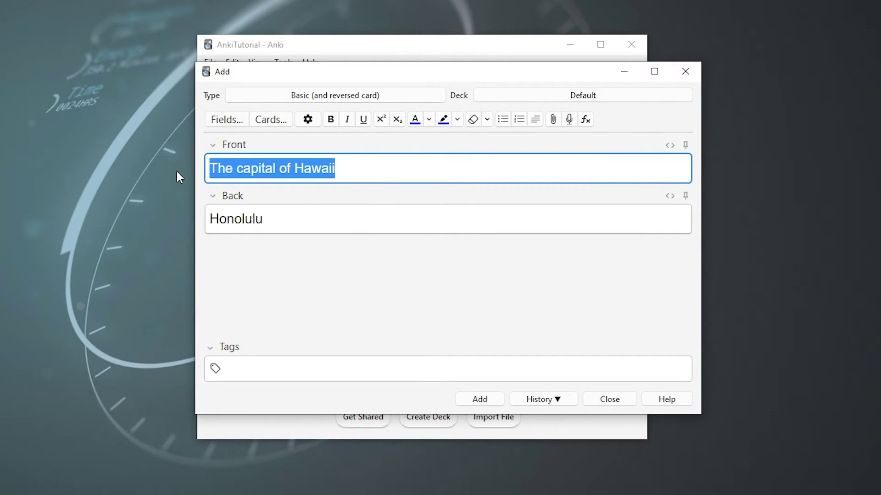
left_click(294, 166)
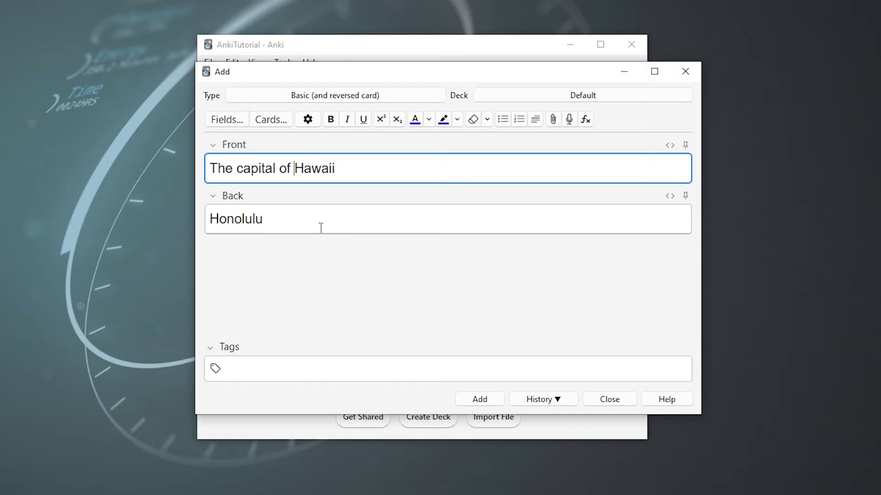
double_click(303, 218)
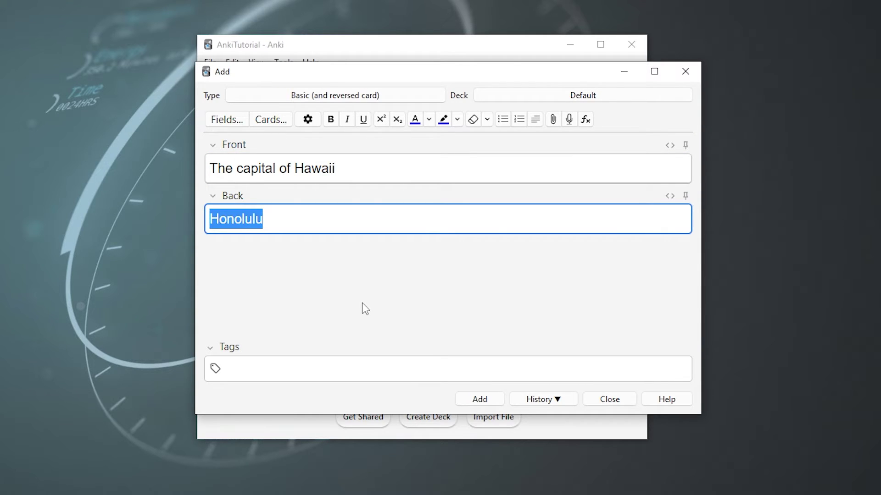
left_click(362, 303)
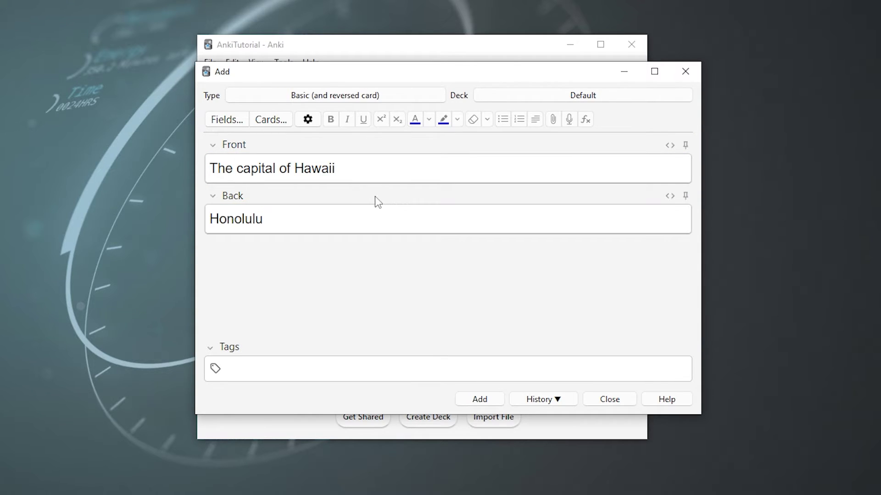
left_click(395, 102)
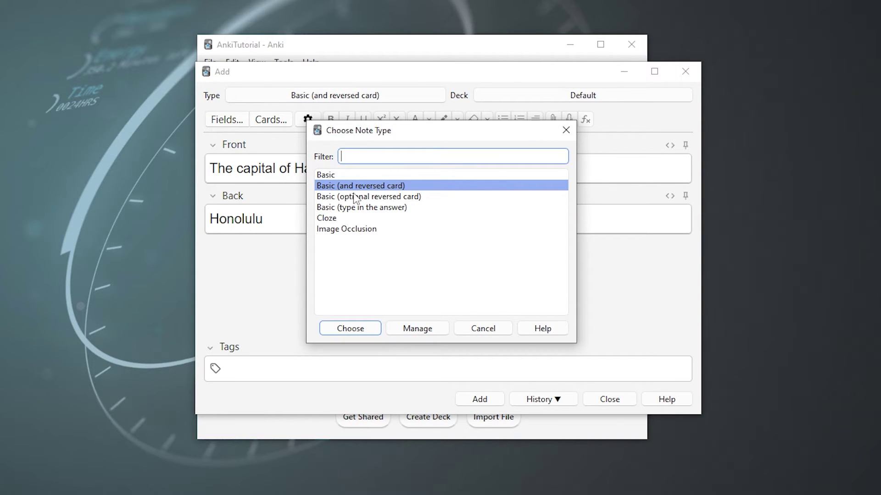
left_click(429, 199)
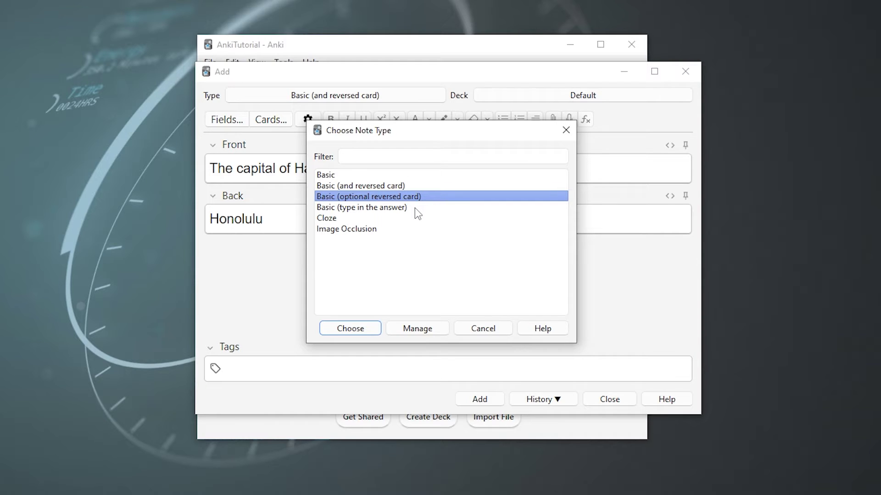
double_click(415, 208)
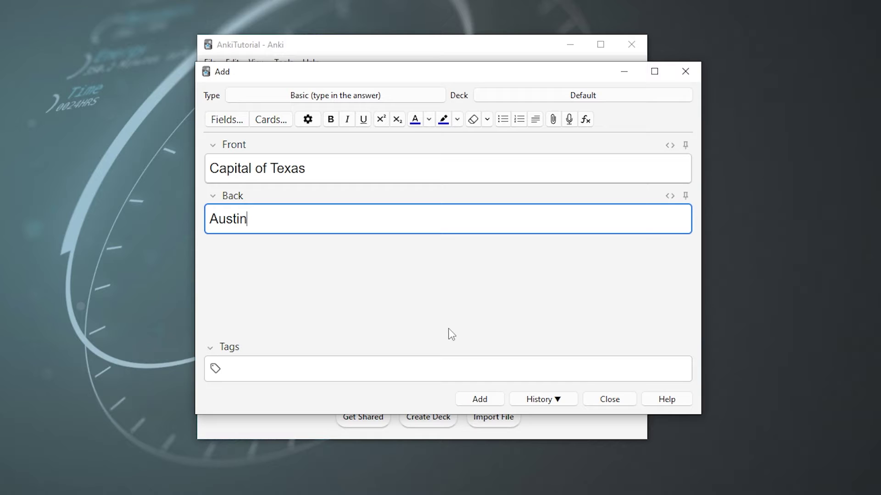
Step: Add the Capital of Texas note and close the Add window
left_click_drag(306, 169, 209, 168)
left_click(300, 243)
left_click(480, 400)
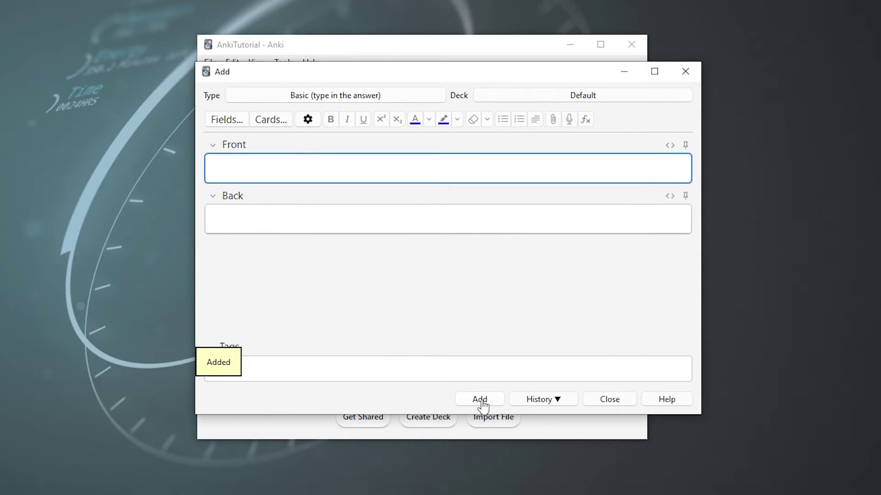
left_click(623, 405)
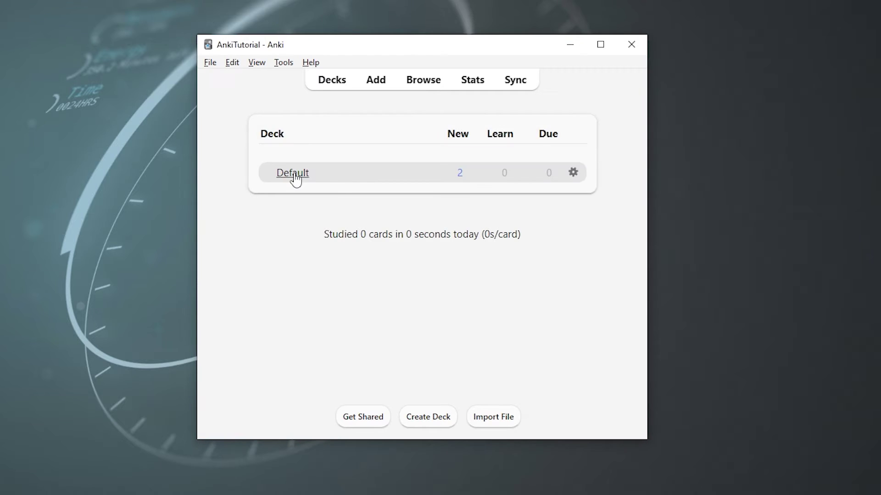
Step: Study the Default deck, typing London (wrong) and then Austin (correct) for the Texas card
left_click(294, 174)
left_click(500, 177)
key("space")
key("space")
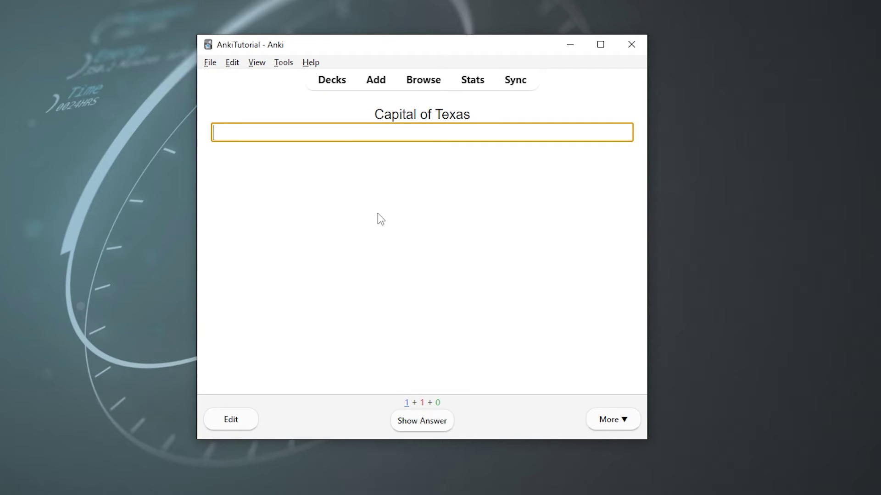
type("London")
key("Return")
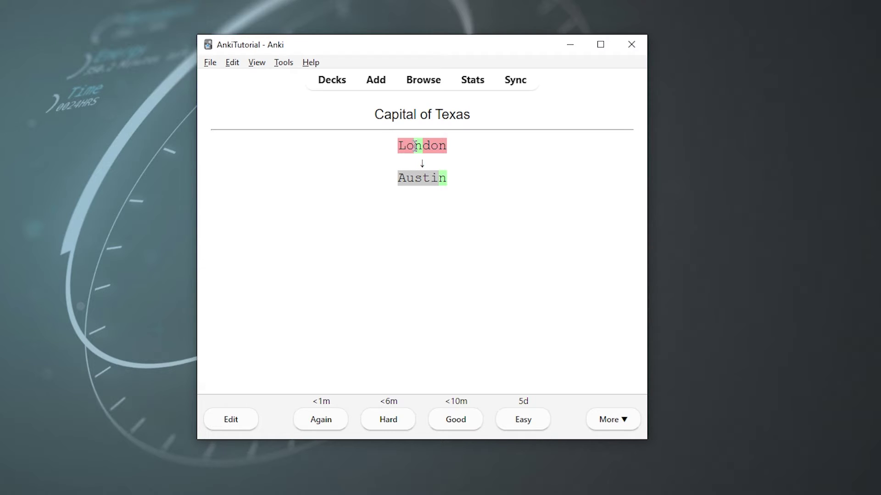
left_click_drag(419, 156, 393, 179)
left_click(395, 184)
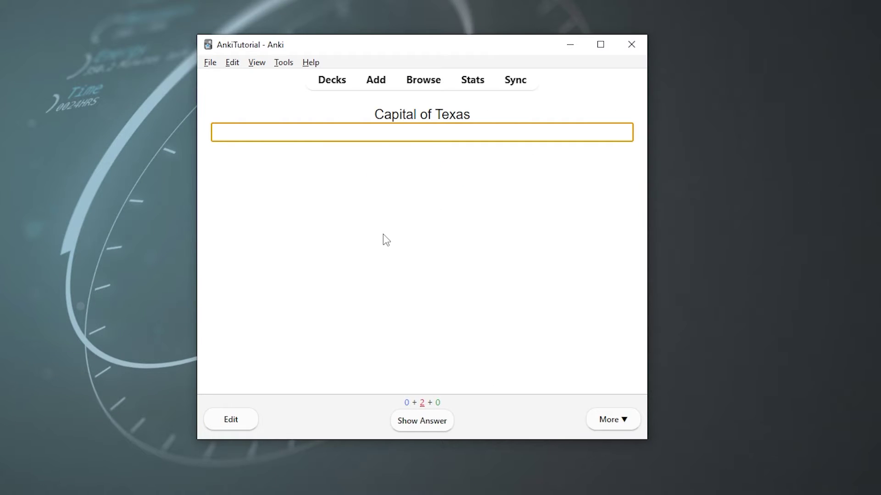
type("Austin")
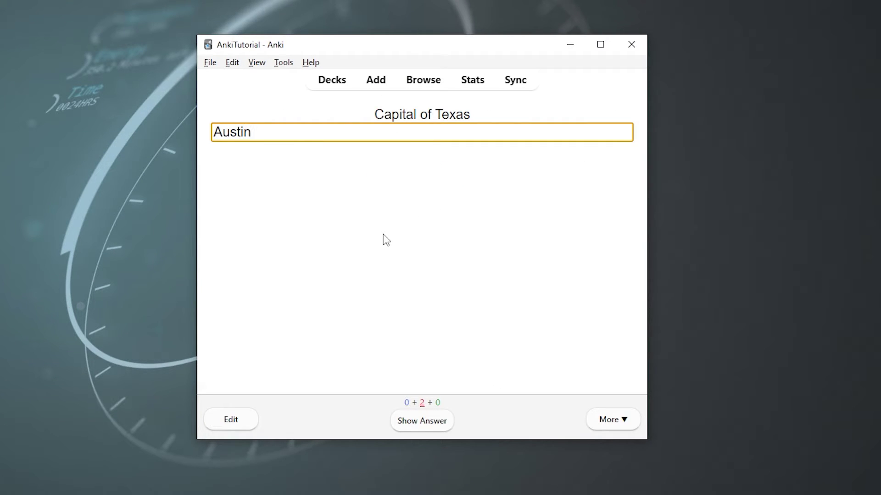
key("Return")
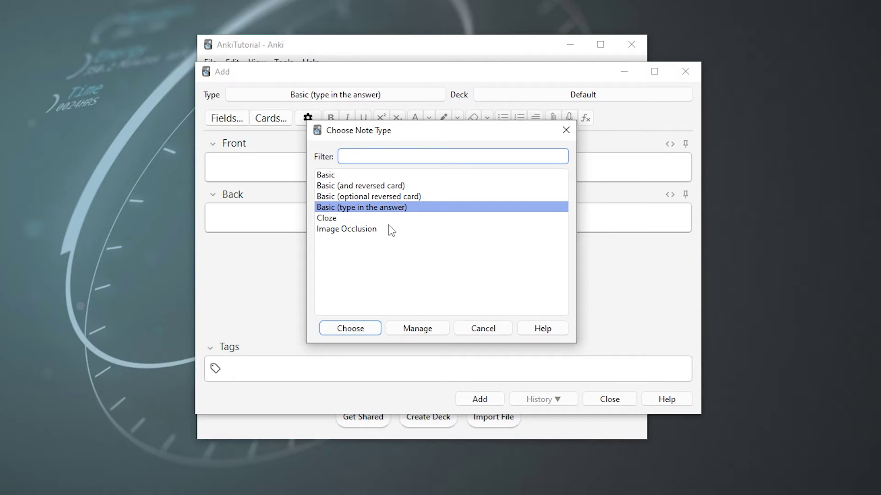
Step: Switch the note type to Cloze and place the cursor in the cell sentence
left_click(396, 219)
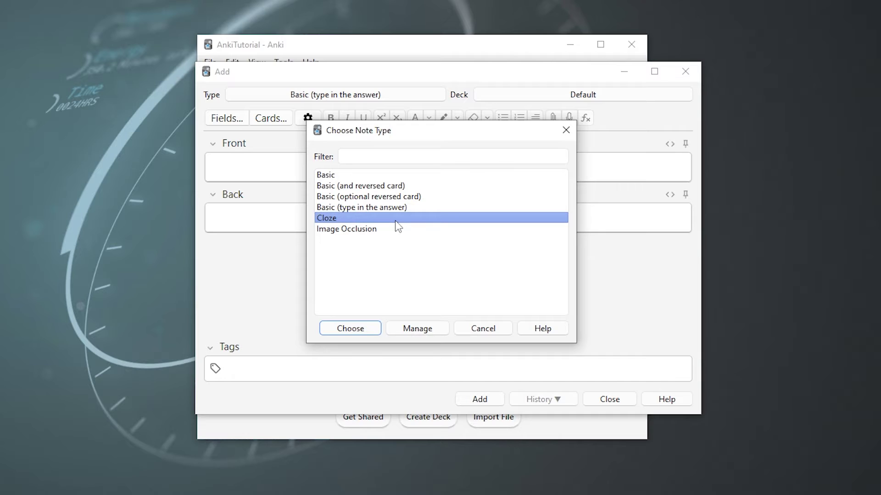
left_click(356, 329)
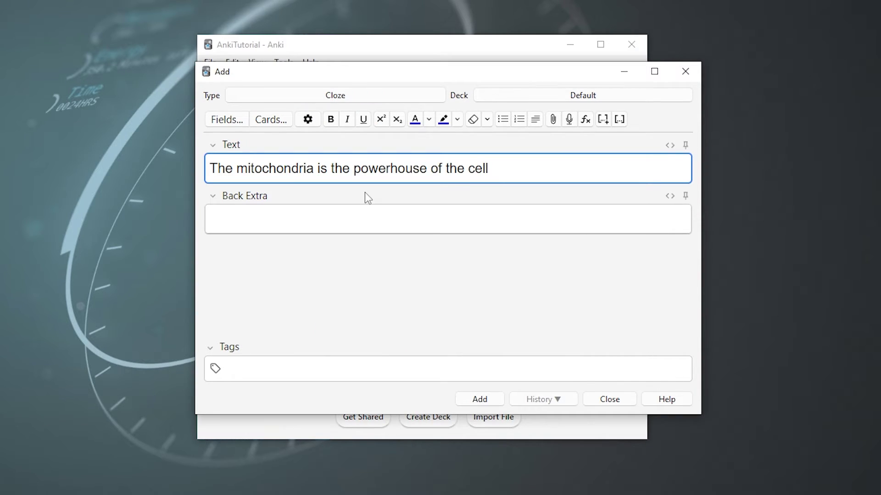
left_click(316, 177)
left_click(532, 170)
Step: Turn the words mitochondria and powerhouse into c1 cloze deletions
left_click_drag(237, 168, 314, 169)
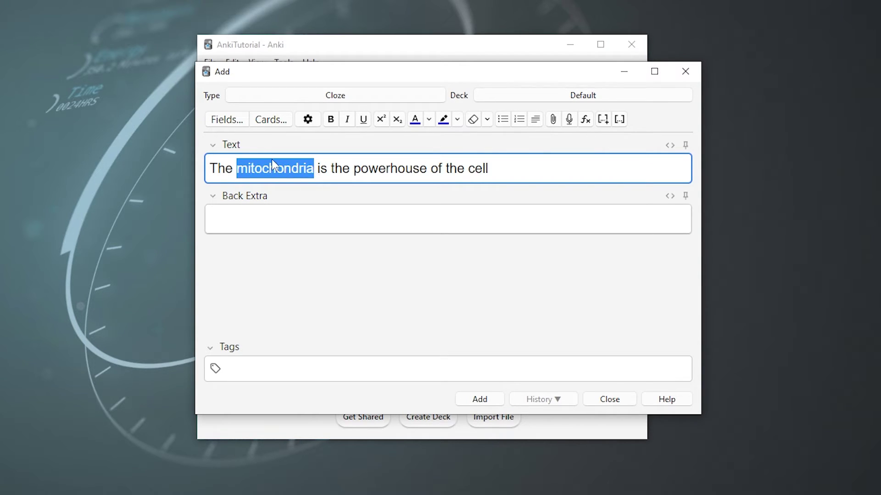
left_click(620, 121)
left_click_drag(393, 169, 466, 168)
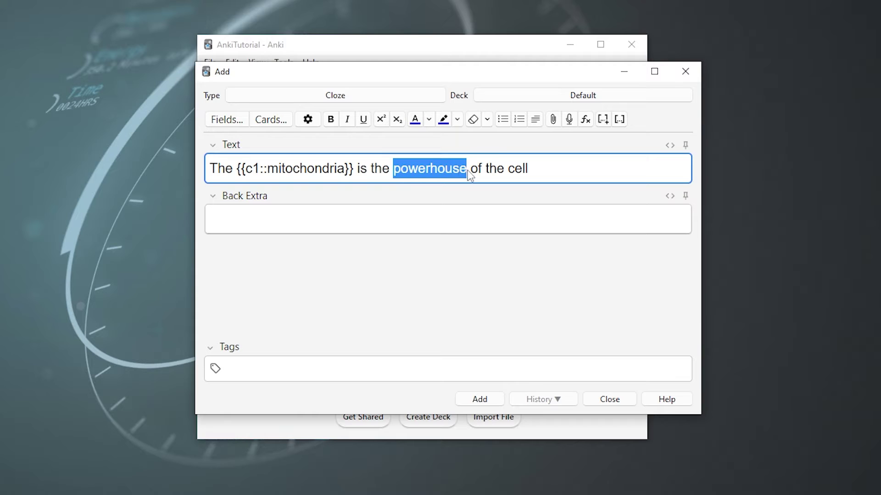
left_click(618, 121)
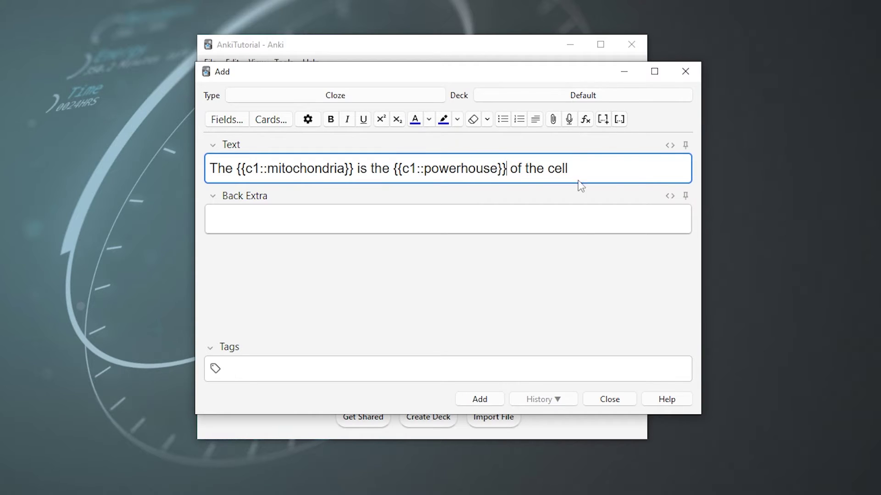
Step: Add the mitochondria cloze card to Default and study it, revealing mitochondria and powerhouse
left_click(480, 405)
left_click(606, 404)
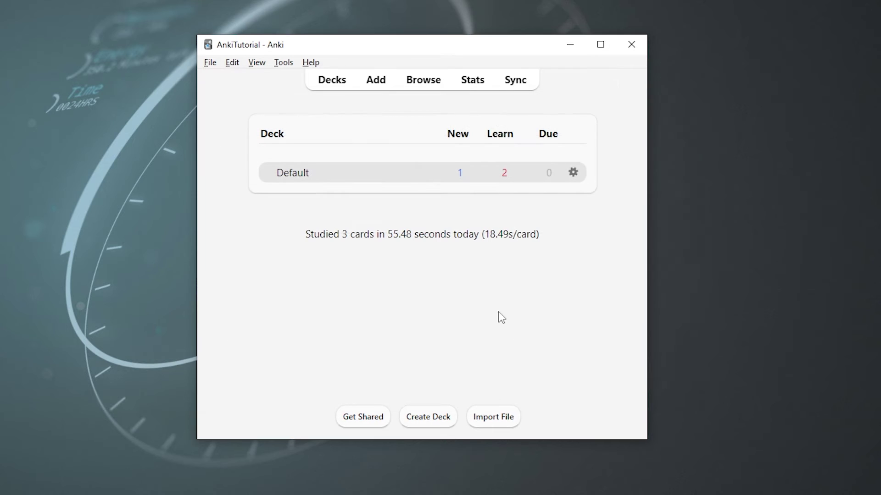
left_click(295, 173)
left_click(489, 173)
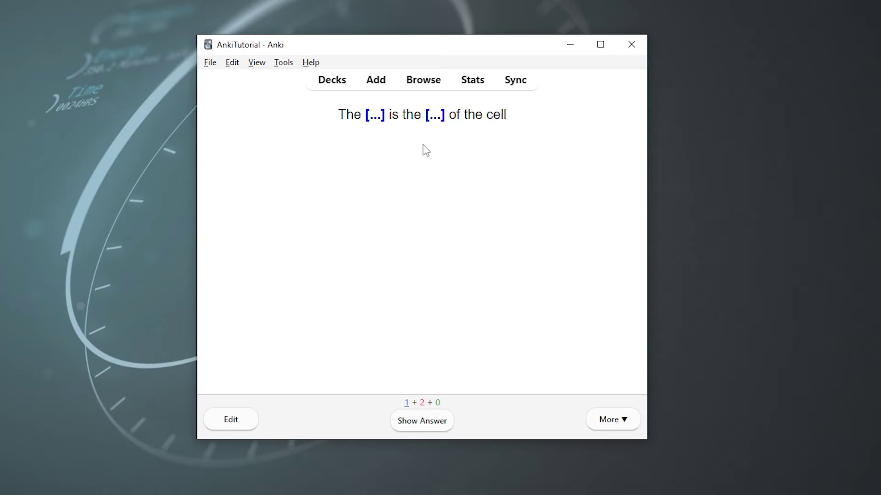
key("space")
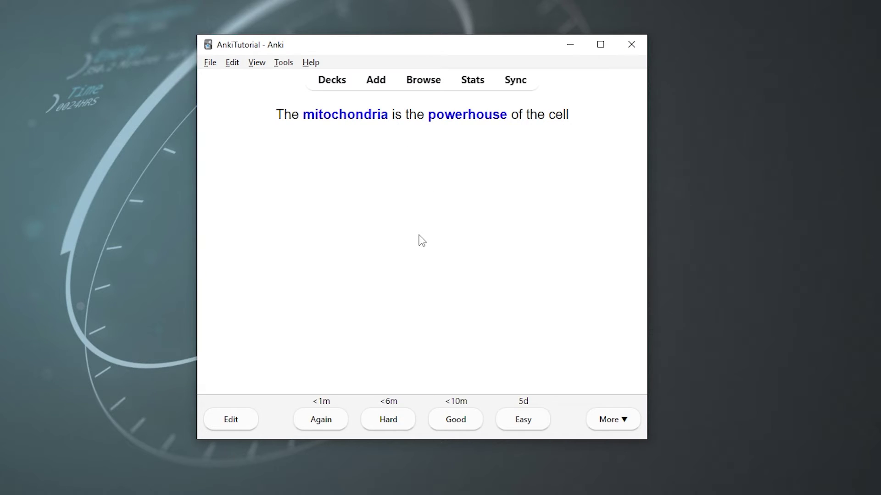
key("a")
left_click_drag(304, 111, 504, 120)
Step: Switch the new note's type to Image Occlusion
left_click(504, 120)
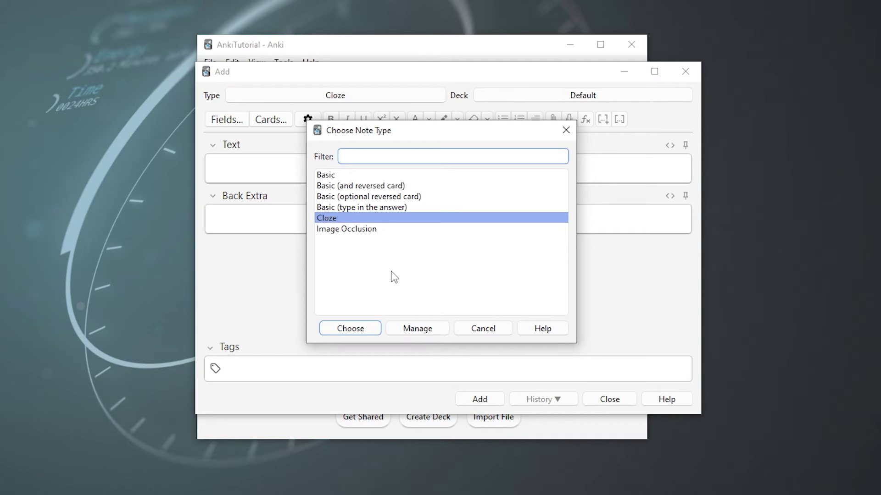
double_click(373, 229)
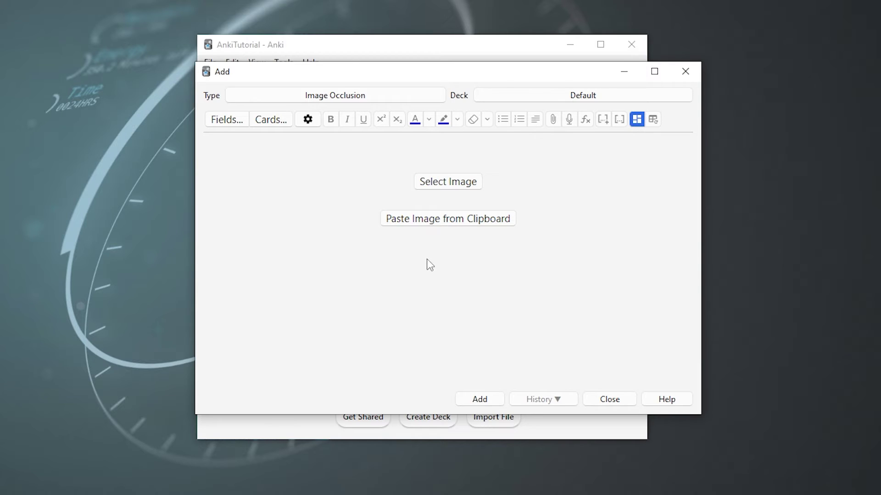
Step: Paste the brain diagram and mask the top-left label and the Cerebrum label with rectangles
left_click(445, 223)
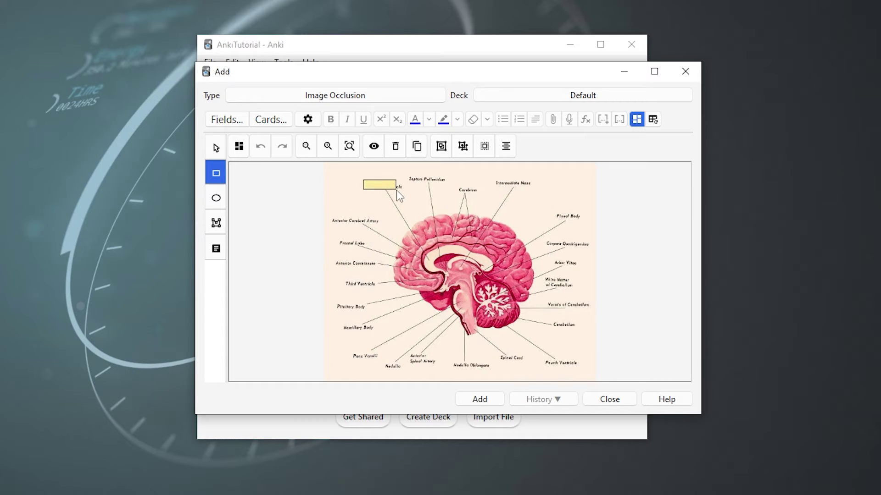
left_click_drag(396, 191, 405, 195)
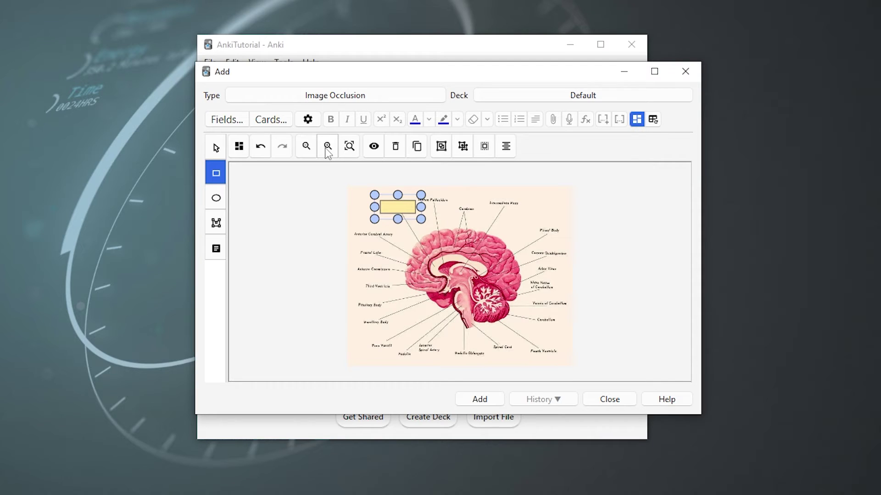
left_click(594, 47)
left_click(594, 47)
left_click(594, 47)
left_click(326, 148)
scroll(466, 224, "up", 3)
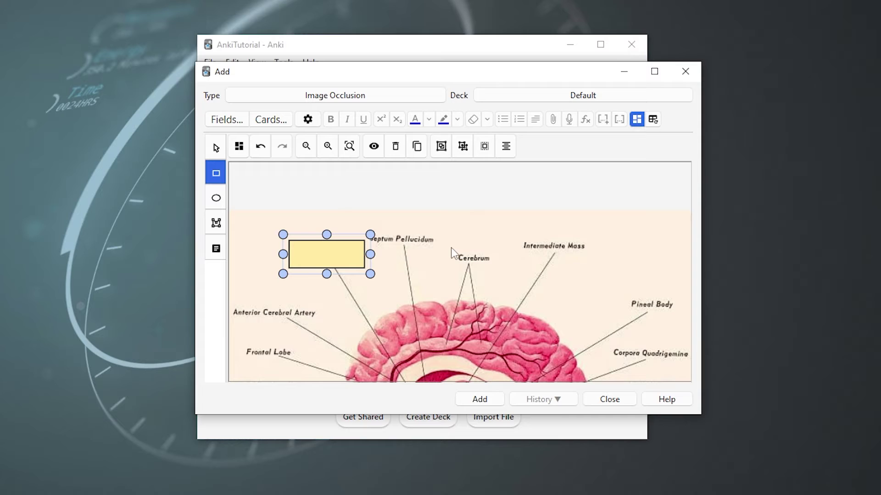
left_click_drag(453, 246, 498, 268)
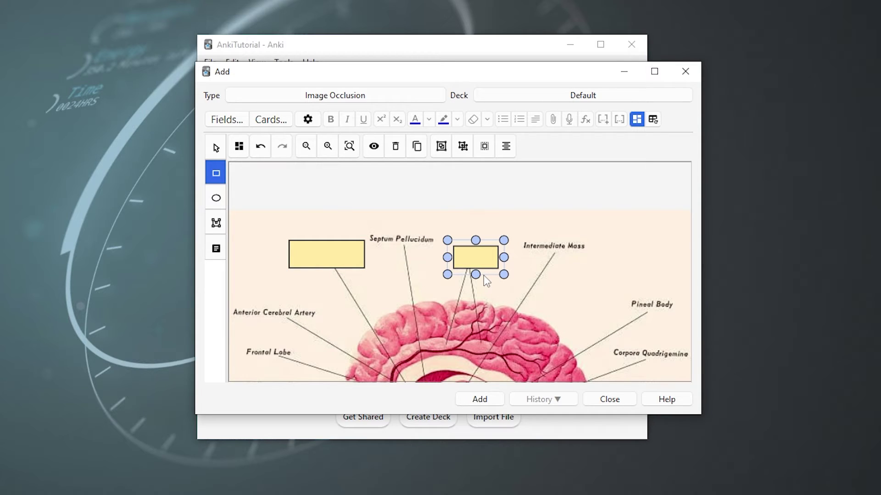
Step: Add the image occlusion note and open the Default deck's overview
left_click(482, 400)
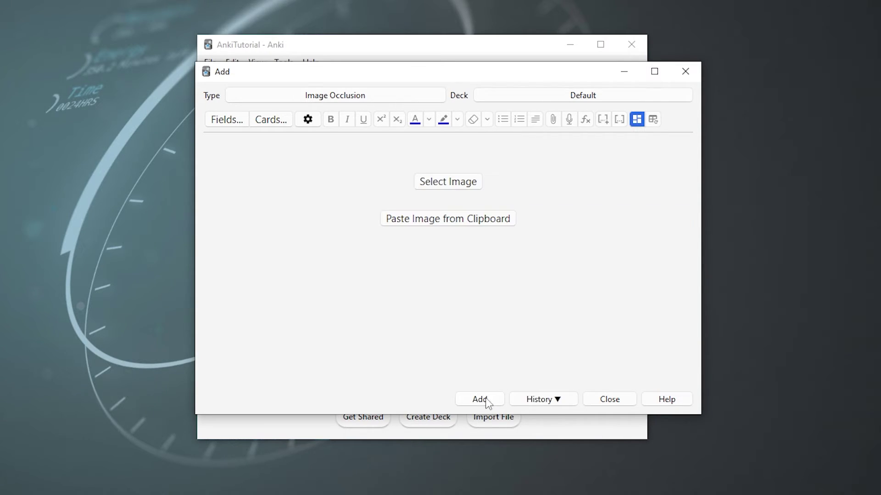
key("Escape")
left_click(296, 185)
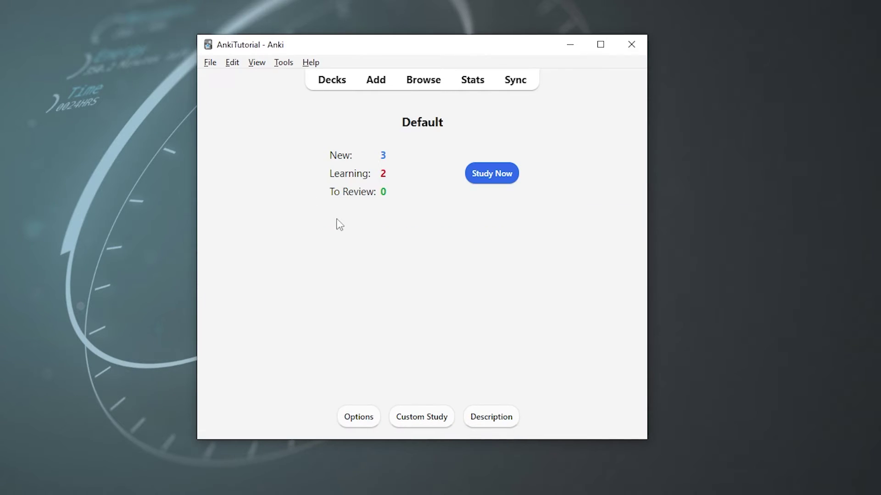
Step: Study the brain-diagram cards, revealing Lateral Ventricle and Cerebrum, then return to the deck list
left_click(488, 183)
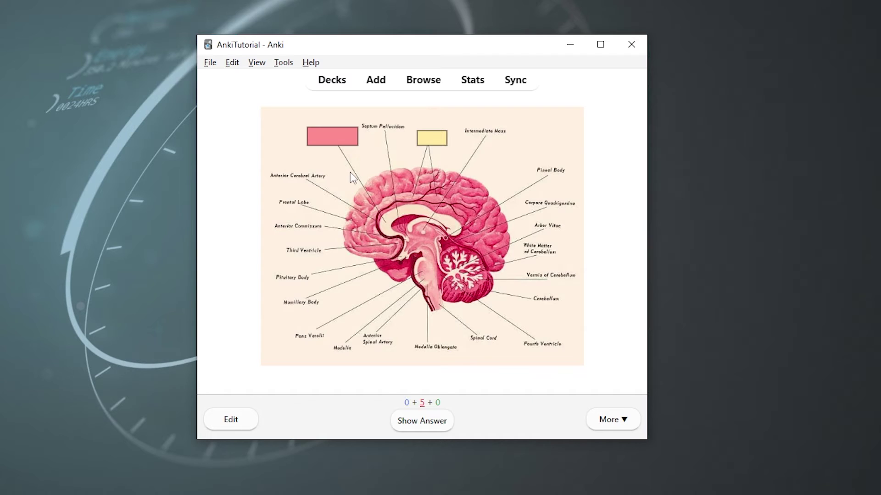
key("space")
key("space")
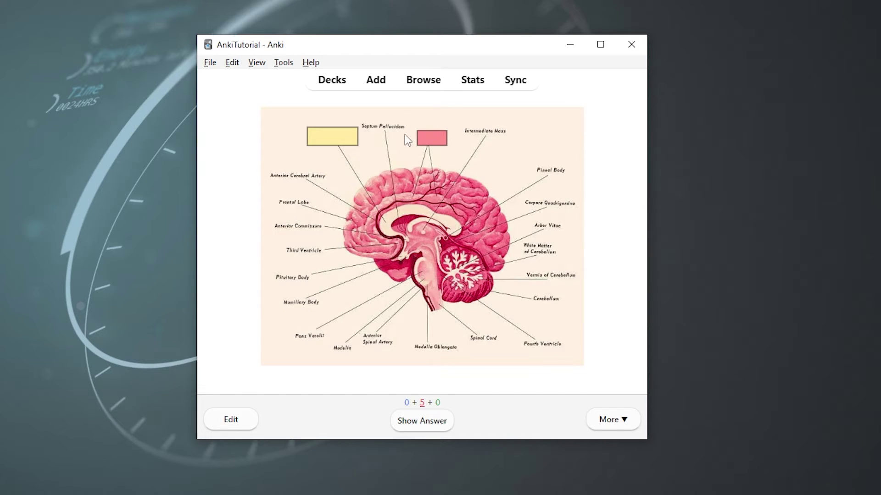
key("space")
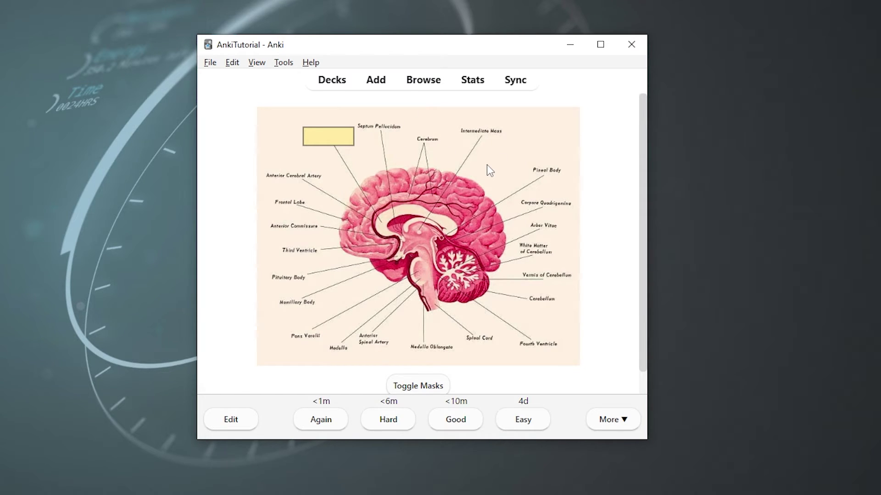
key("d")
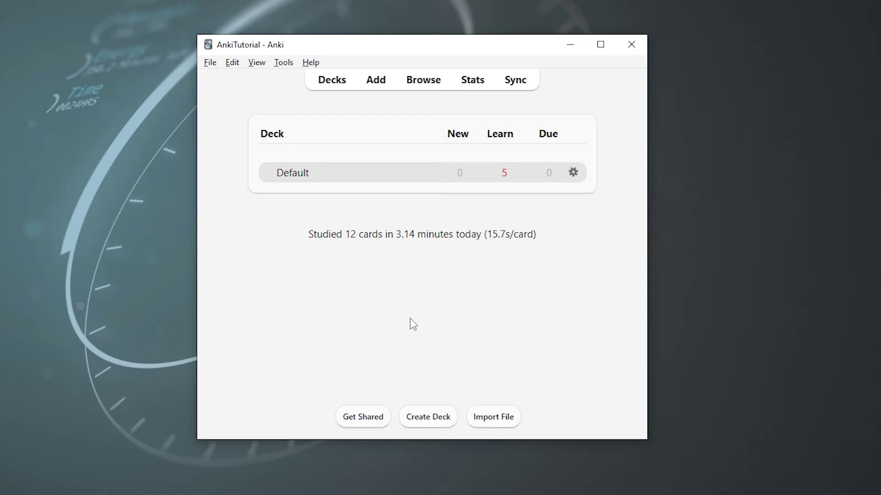
Step: Create a new deck named Chinese
left_click(429, 417)
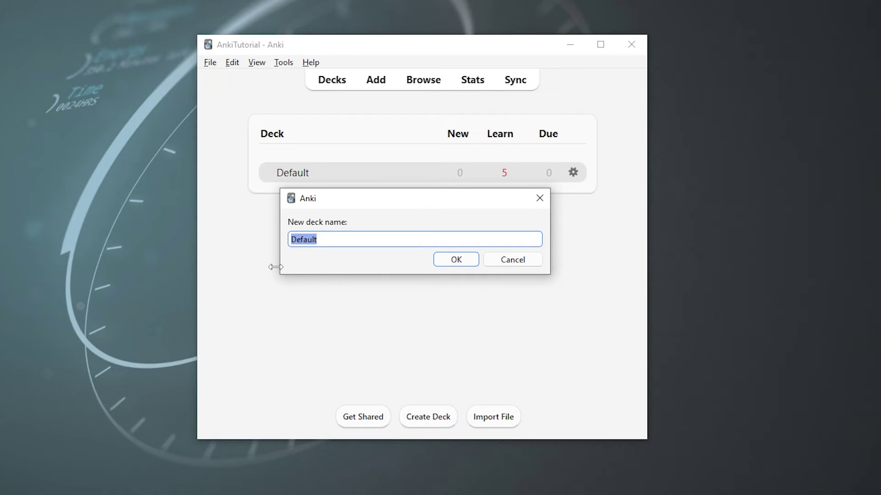
type("Chinese")
key("Return")
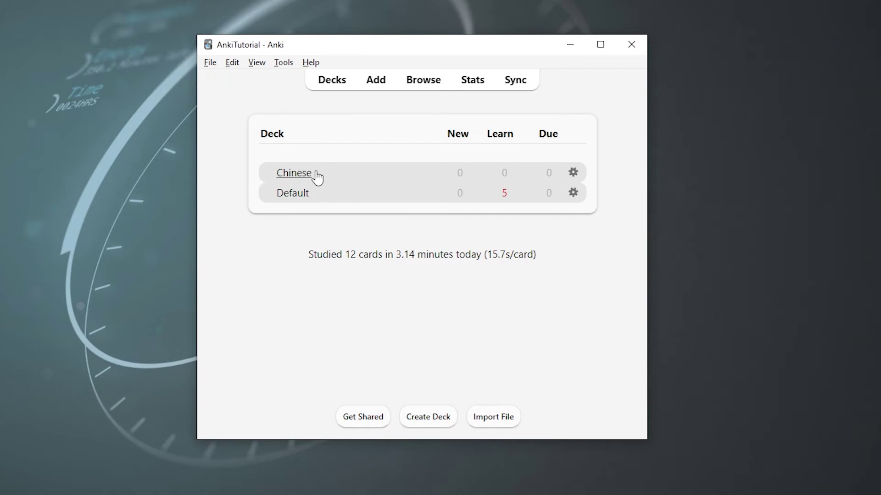
Step: Nest Chinese under Default, then move it back out to the top level
left_click_drag(305, 177, 311, 200)
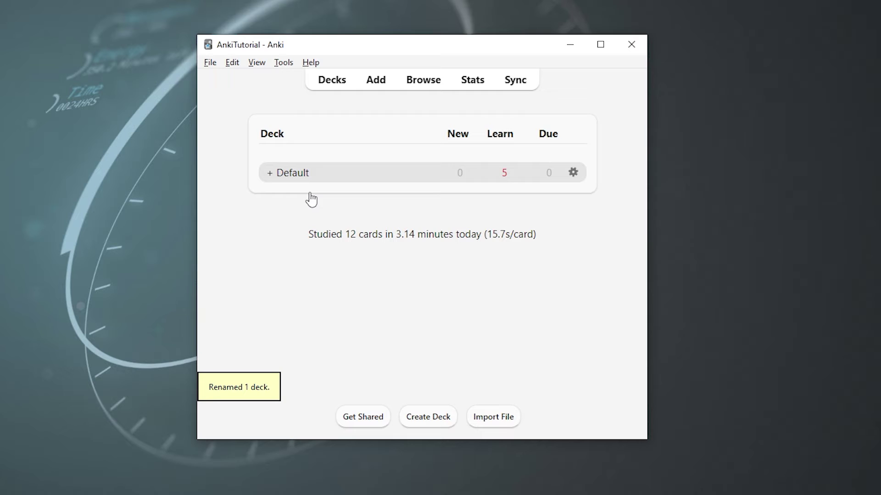
left_click(269, 173)
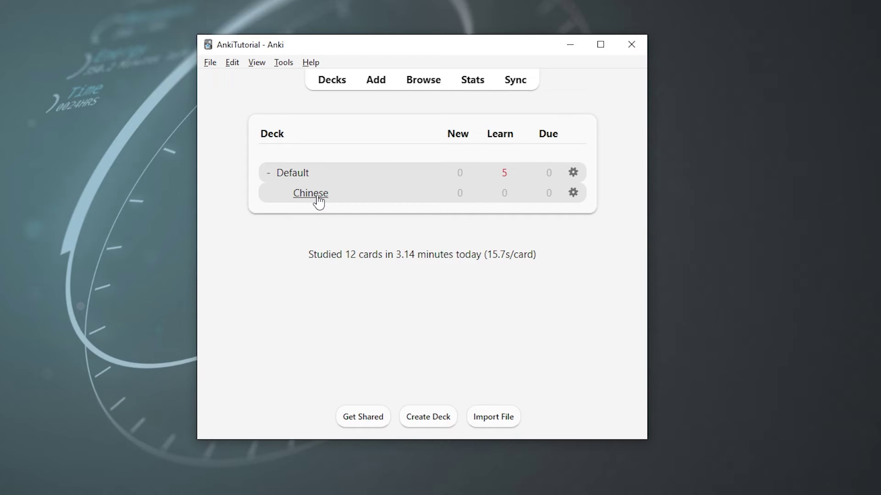
left_click_drag(319, 201, 262, 186)
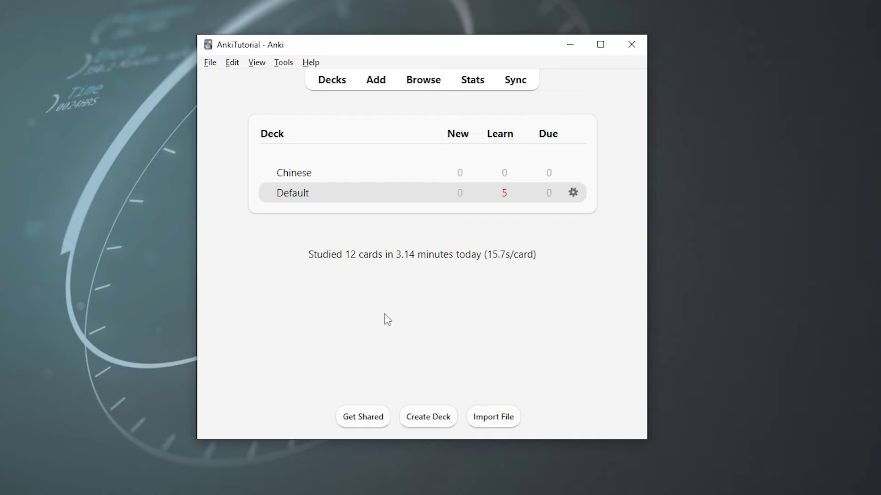
Step: Download the Most Common 3000 Chinese Hanzi Characters deck from AnkiWeb's Chinese shared decks
left_click(368, 418)
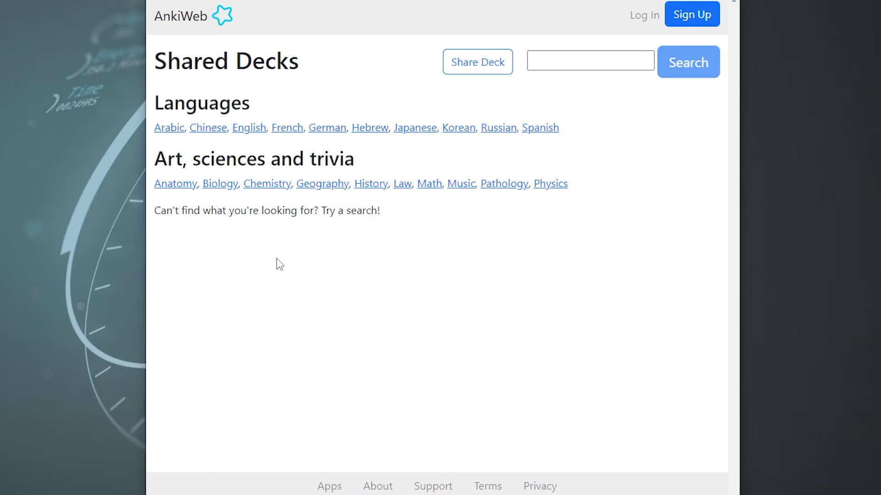
left_click(208, 129)
scroll(409, 250, "down", 8)
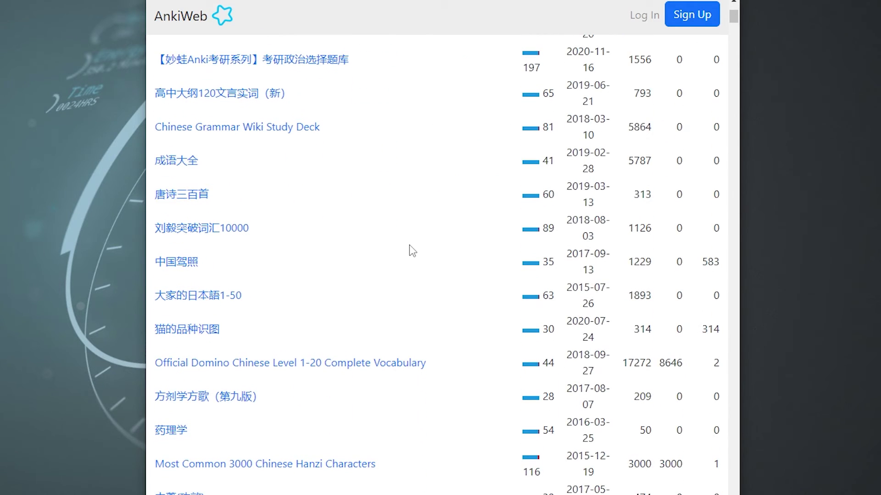
left_click(289, 333)
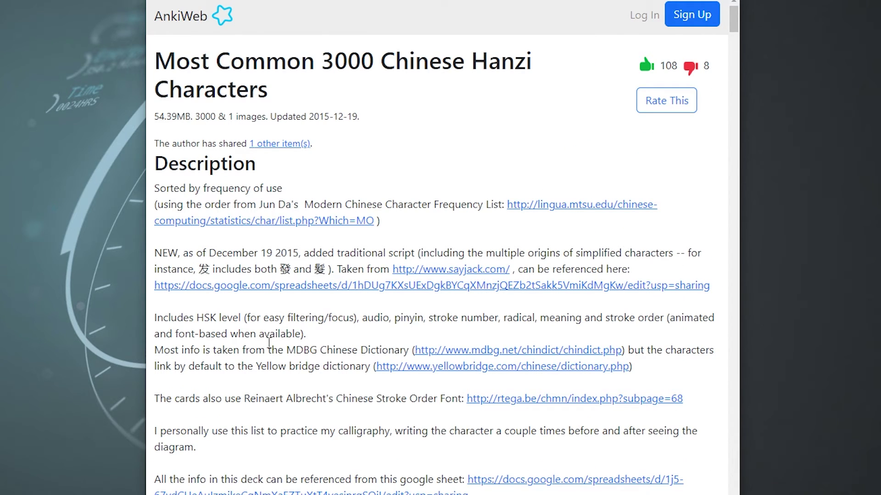
scroll(285, 348, "down", 15)
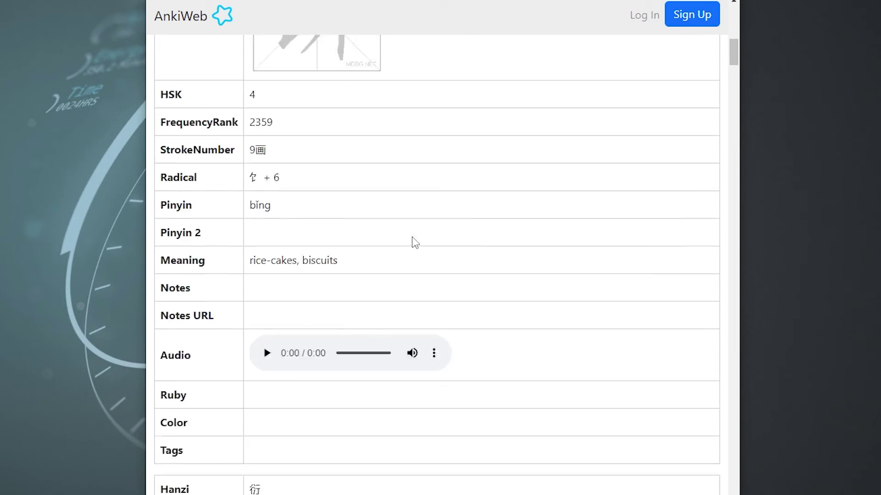
scroll(412, 237, "down", 15)
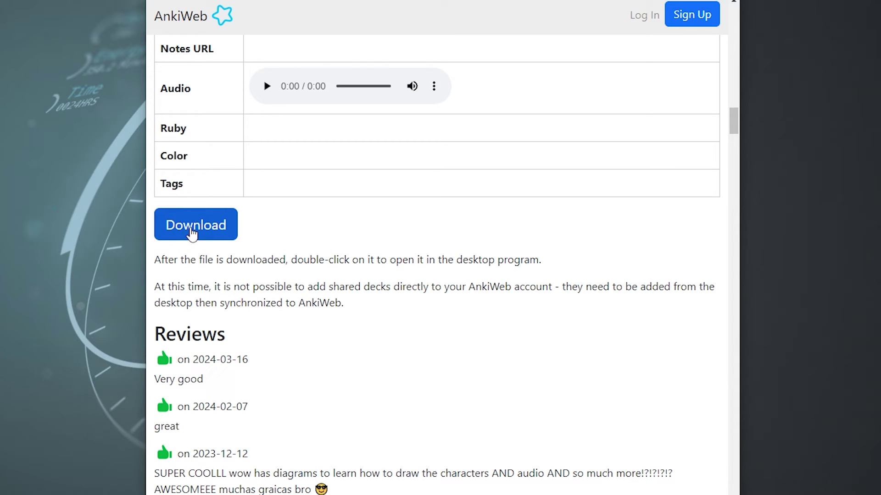
left_click(192, 234)
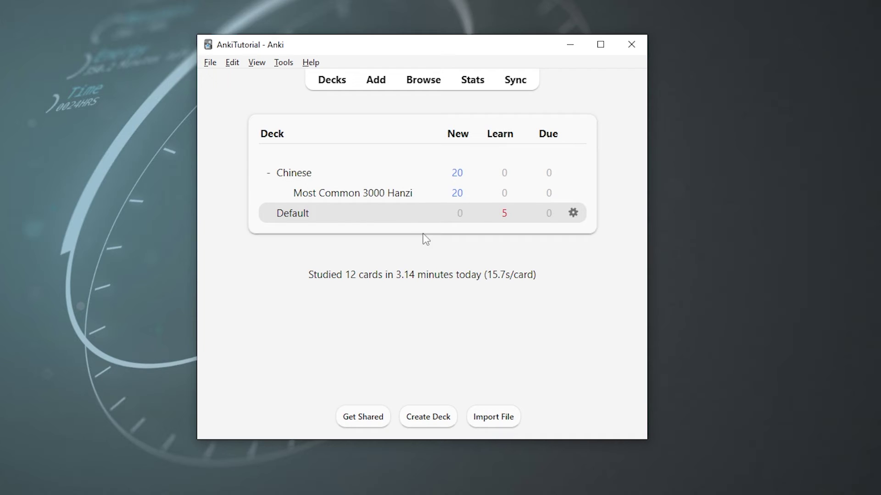
Step: Open the Most Common 3000 Hanzi deck, start studying, then return to the deck list
left_click(382, 201)
left_click(485, 197)
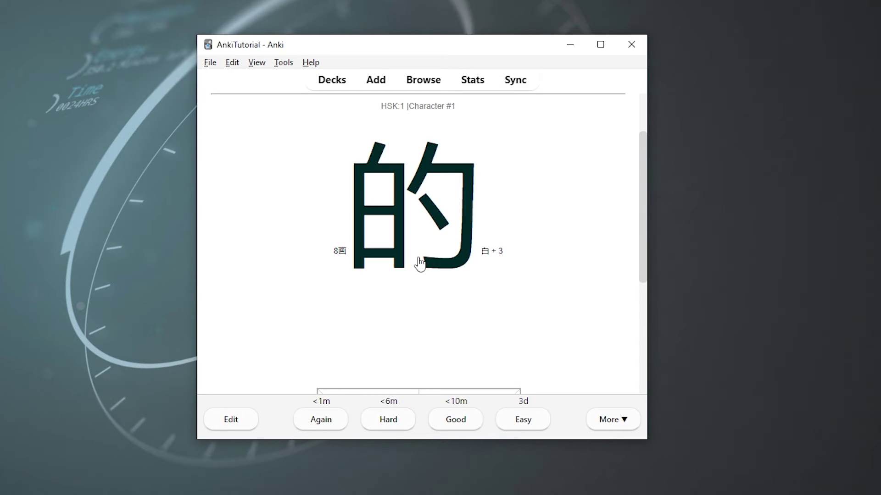
key("d")
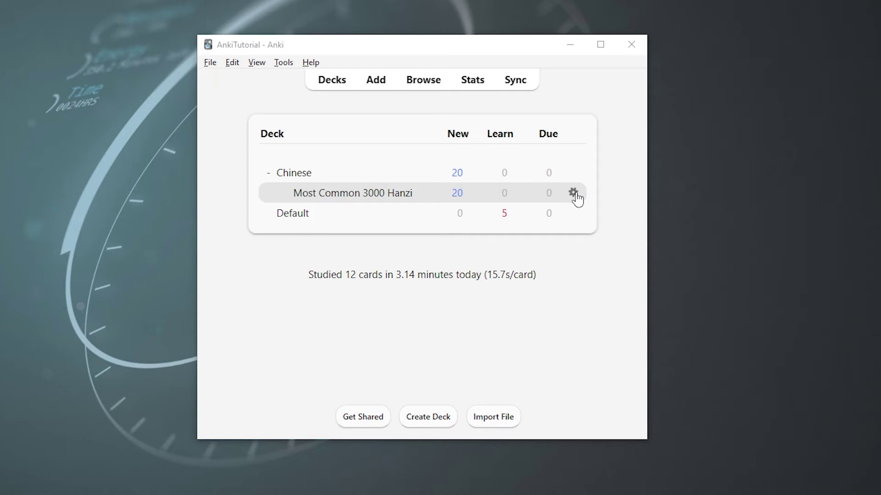
left_click(513, 195)
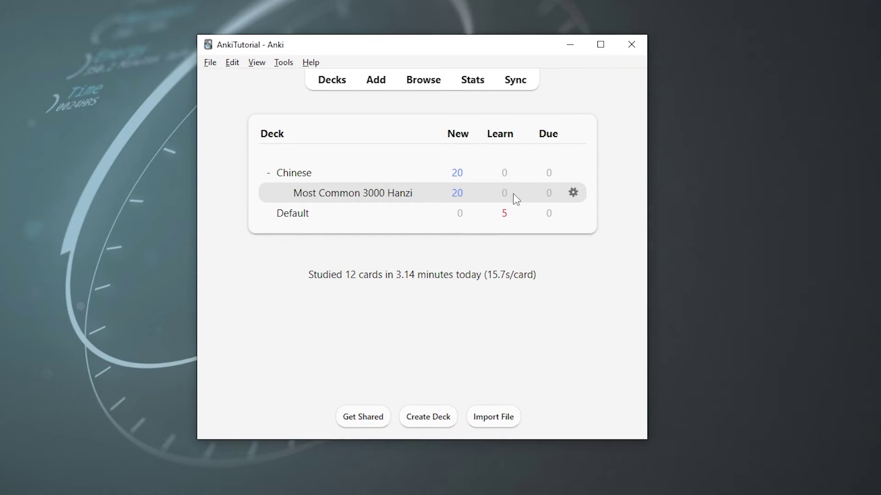
Step: Set the Hanzi deck's new cards per day to 50, applied to this deck only
left_click(573, 193)
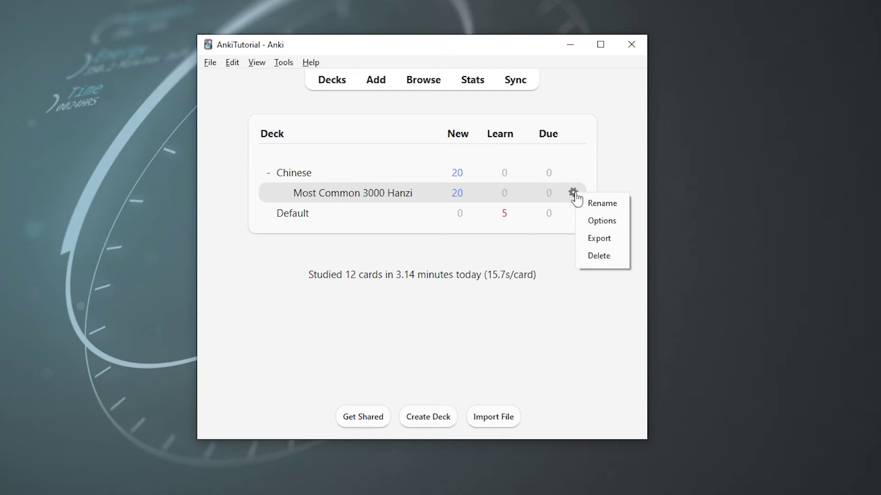
left_click(601, 221)
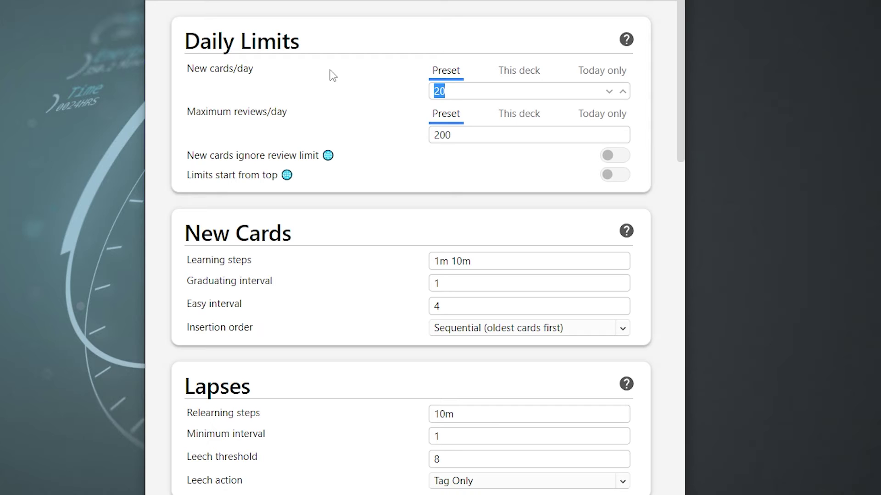
type("50")
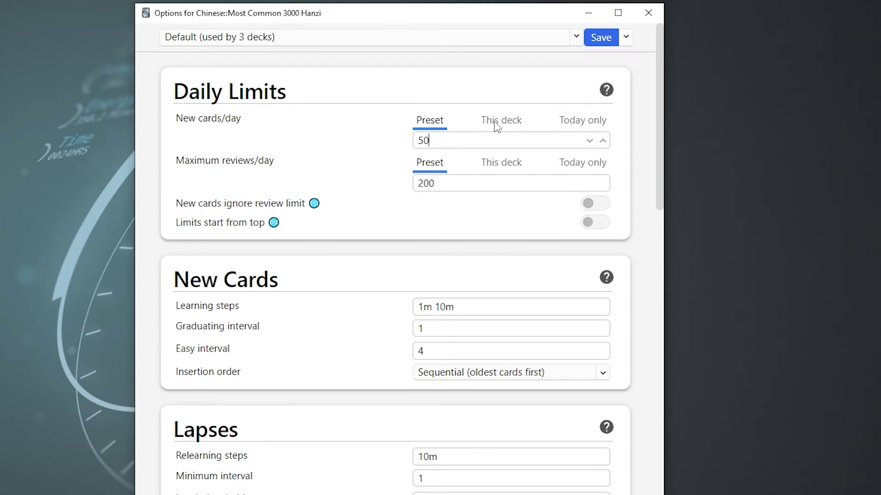
left_click(598, 43)
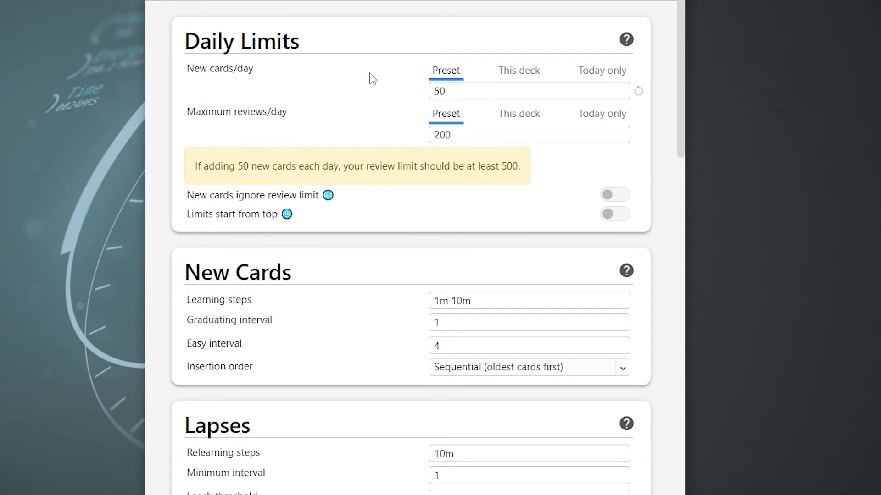
left_click(518, 73)
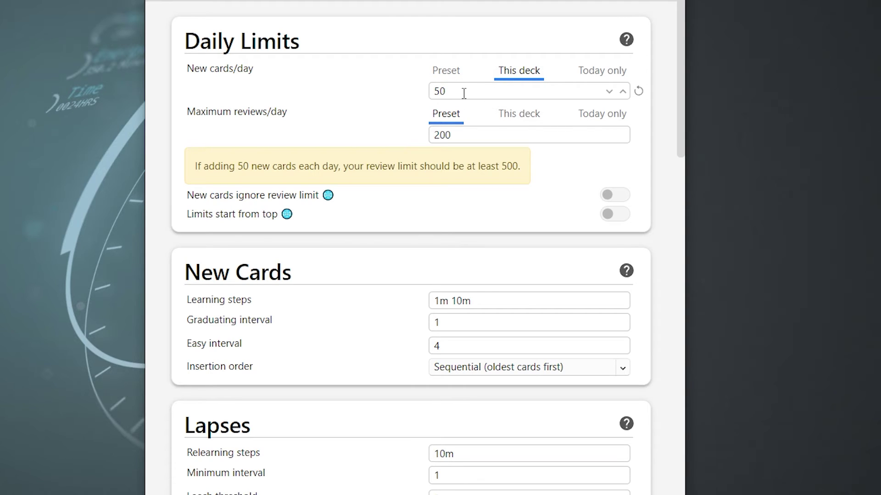
left_click_drag(464, 91, 345, 96)
scroll(390, 147, "down", 3)
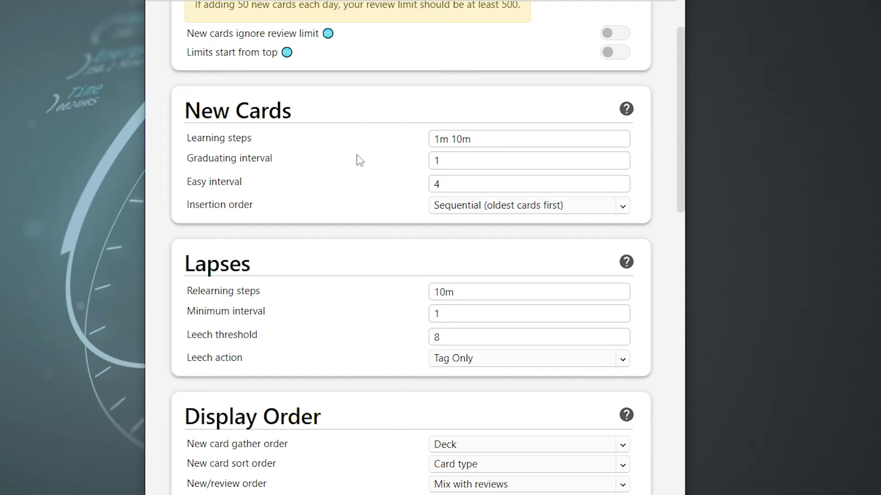
Step: Read the help explanations for Learning steps and Maximum interval in the deck options
left_click(225, 138)
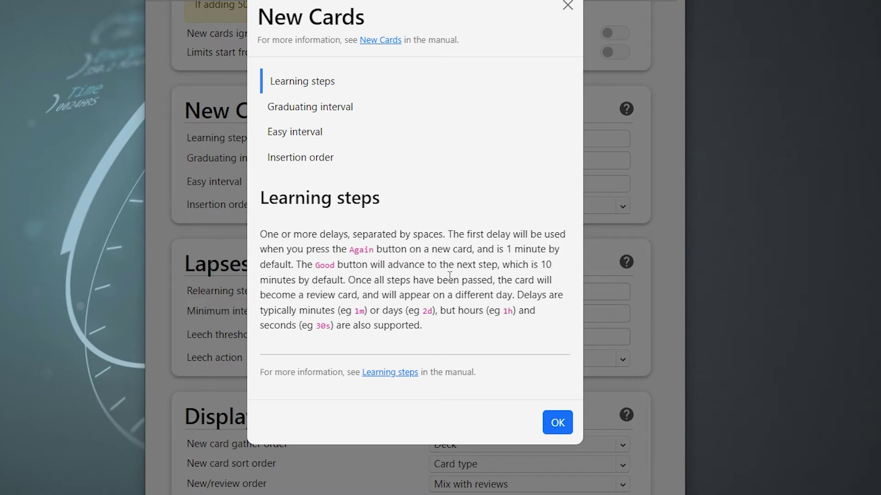
key("Escape")
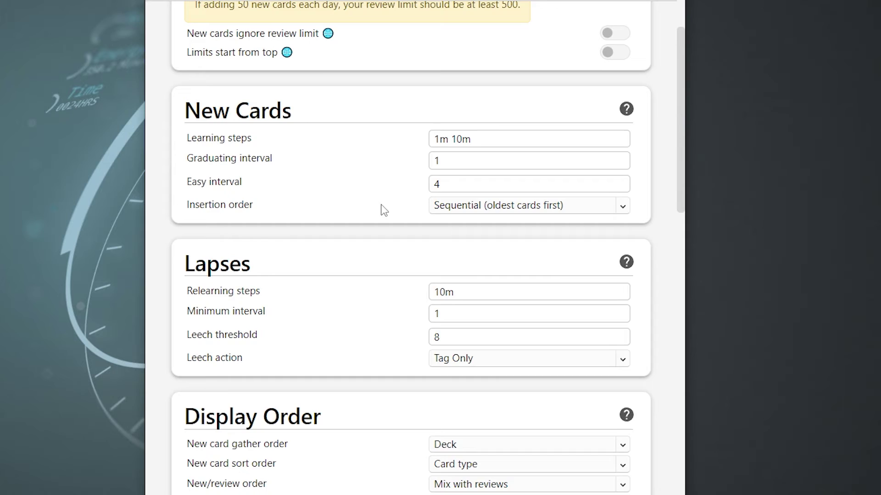
scroll(380, 209, "up", 1)
scroll(359, 144, "down", 5)
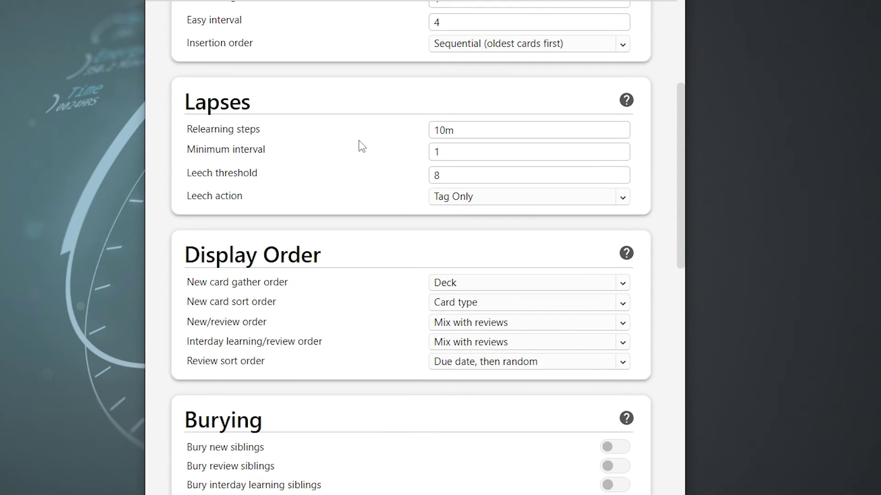
scroll(330, 183, "down", 4)
scroll(393, 226, "down", 8)
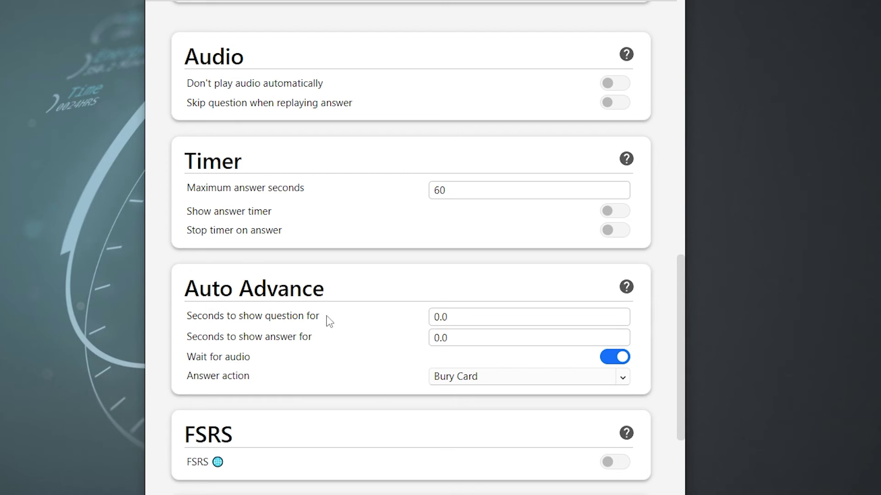
scroll(314, 329, "down", 4)
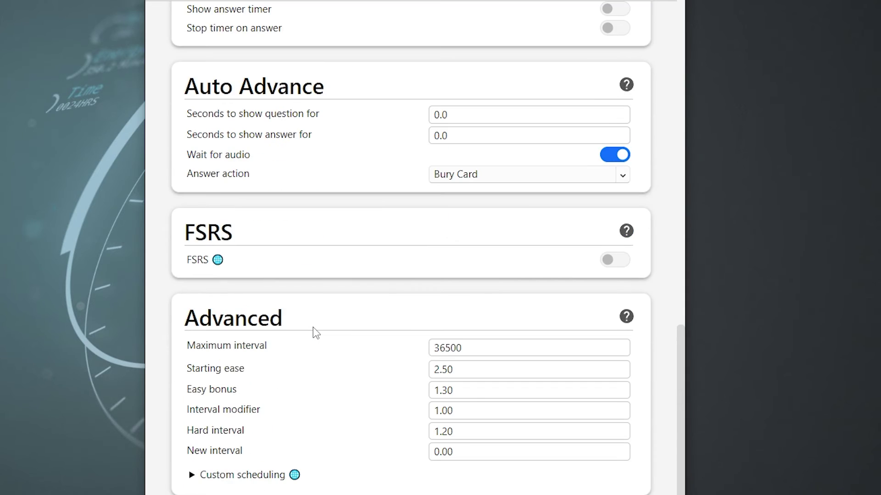
left_click(254, 348)
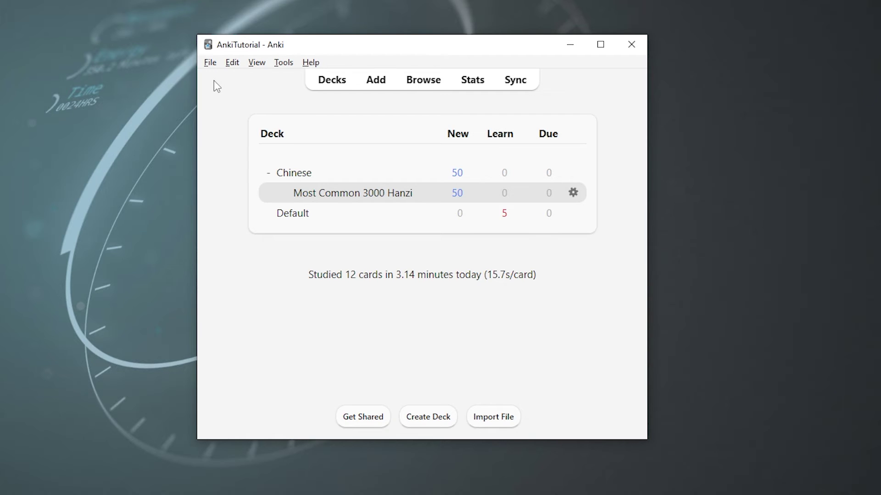
left_click(209, 63)
left_click(227, 80)
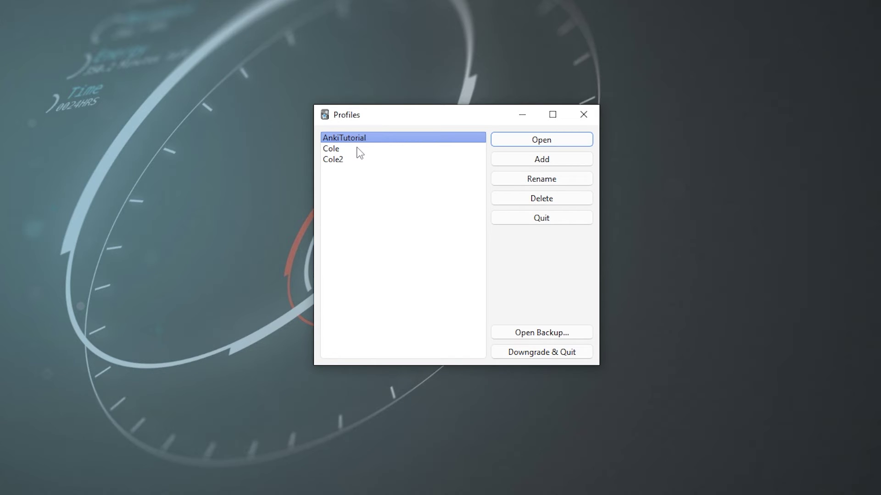
double_click(359, 151)
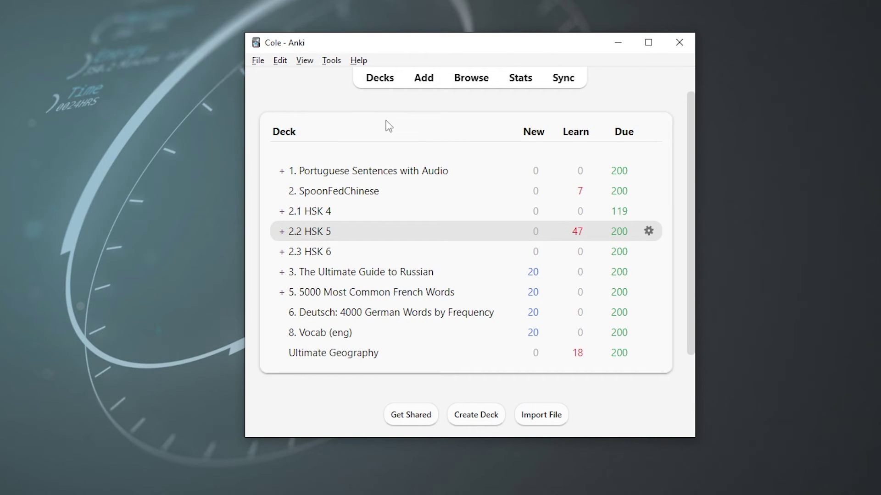
left_click(258, 60)
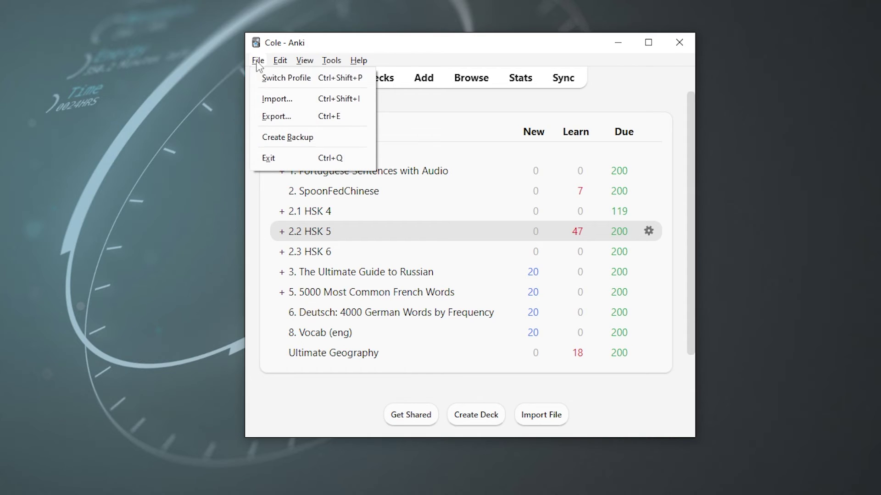
left_click(273, 77)
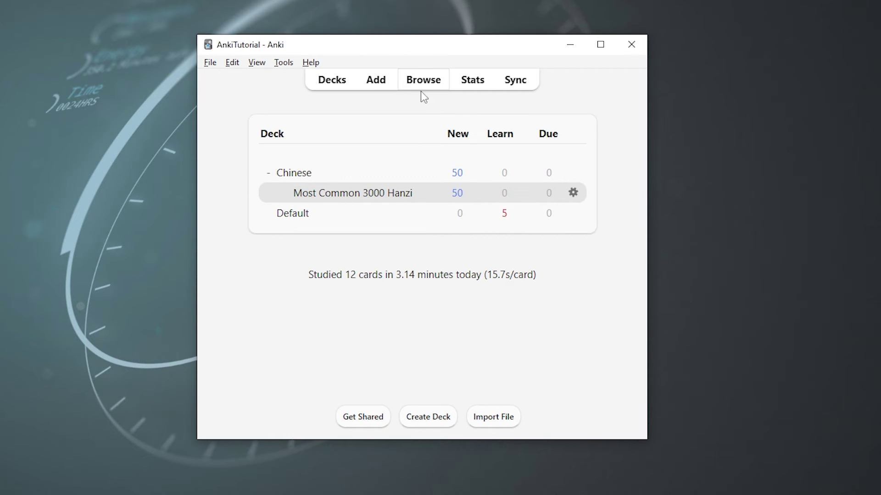
Step: Open the browser with B, widen its sidebar, and toggle between Notes and Cards views
key("b")
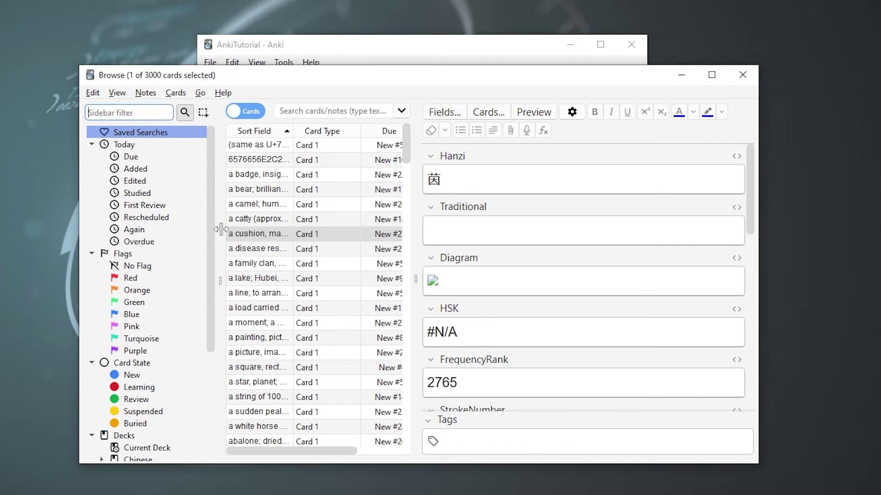
left_click_drag(221, 230, 211, 248)
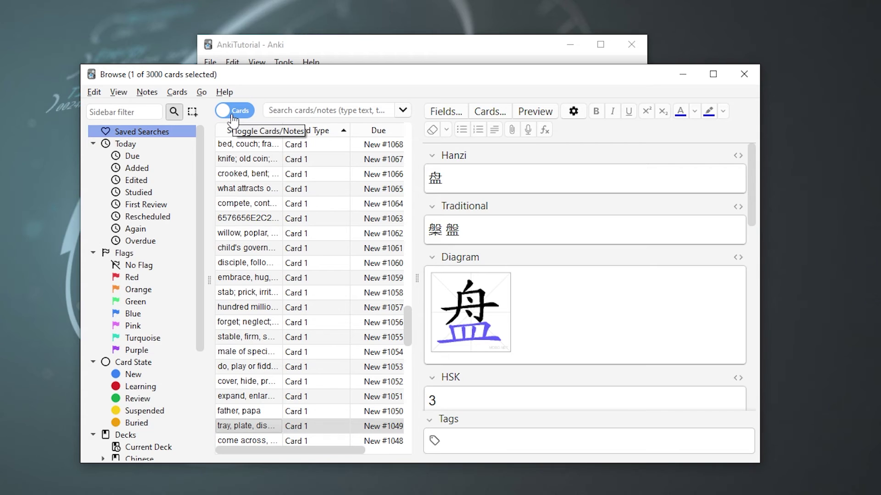
left_click(236, 114)
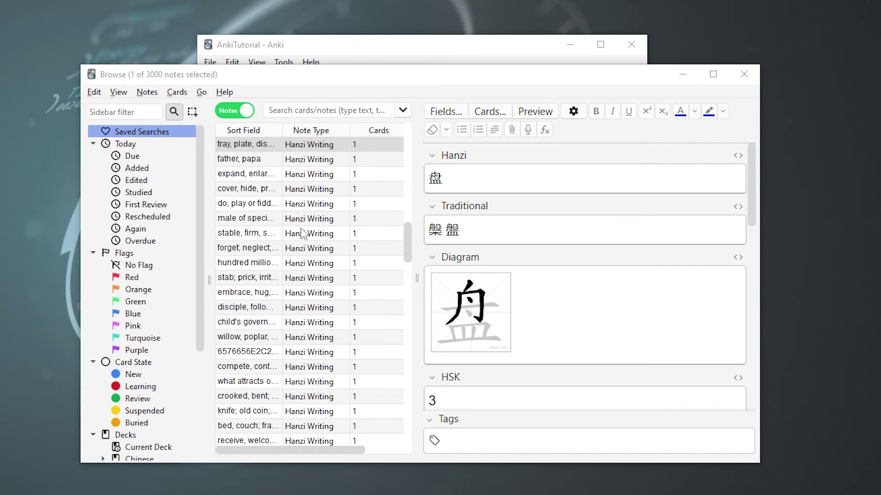
key("ctrl+alt+t")
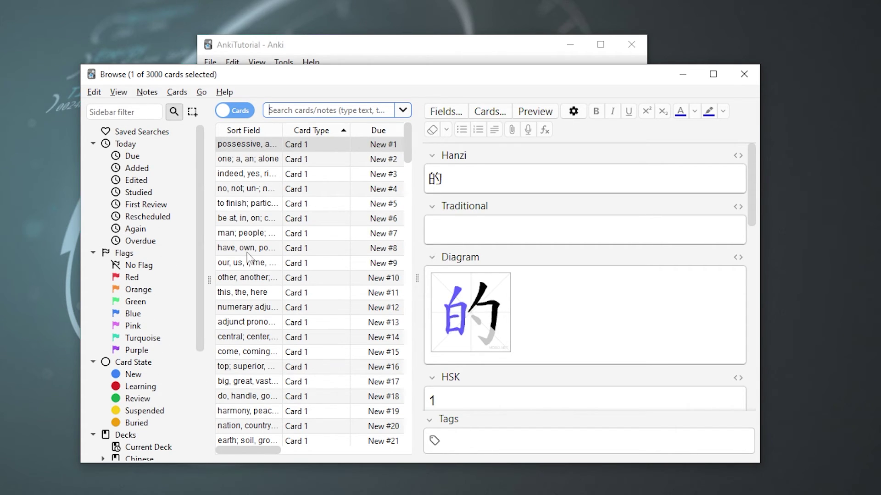
Step: Filter the browser to cards due today, then the Chinese deck, the Default deck and Basic notes
left_click(133, 157)
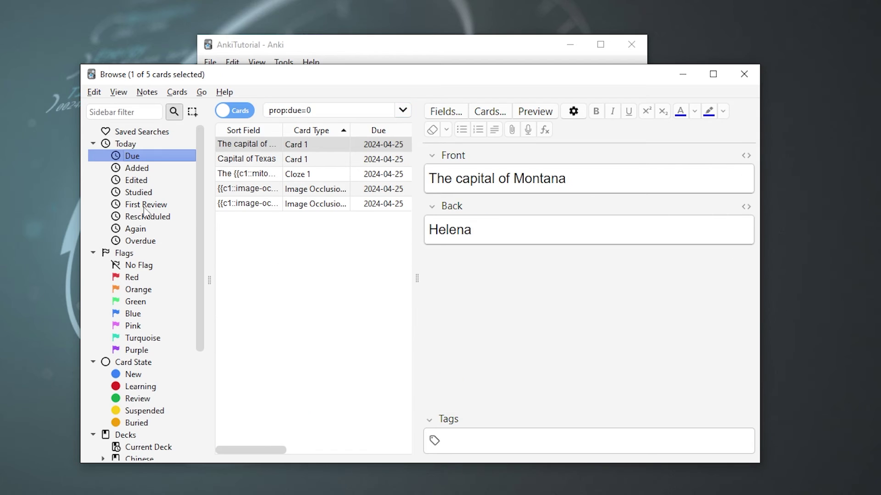
scroll(157, 237, "down", 4)
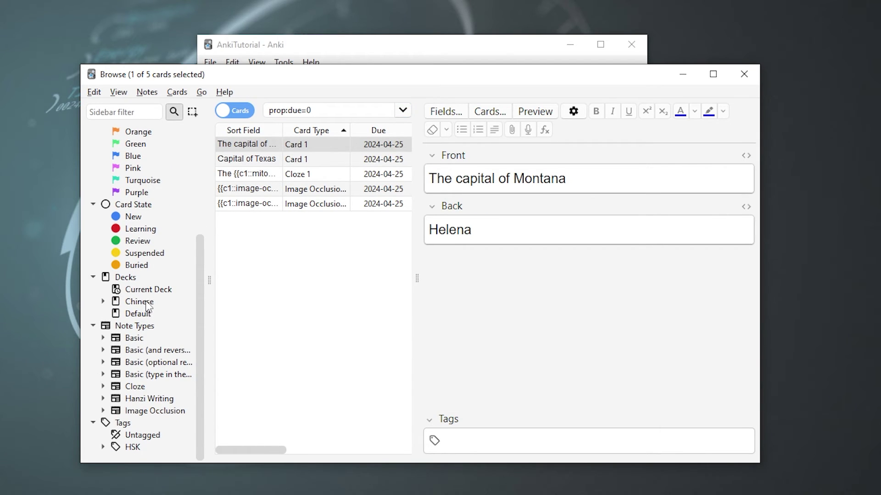
left_click(138, 302)
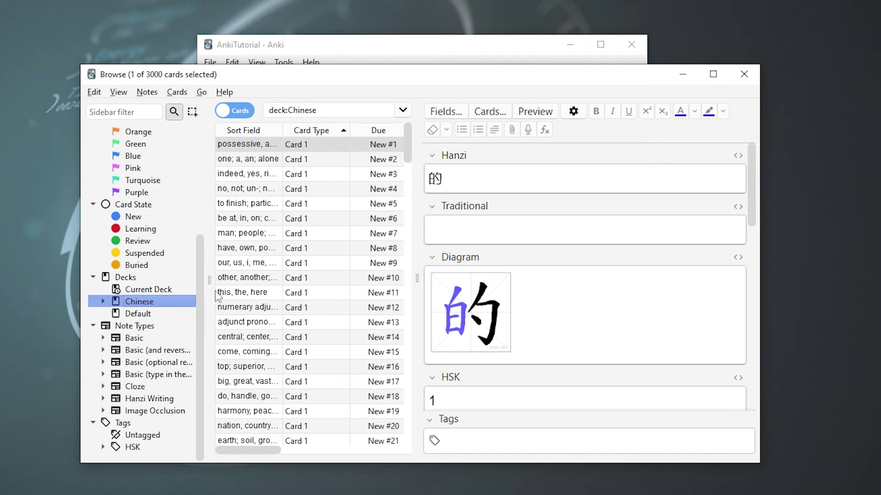
left_click(142, 315)
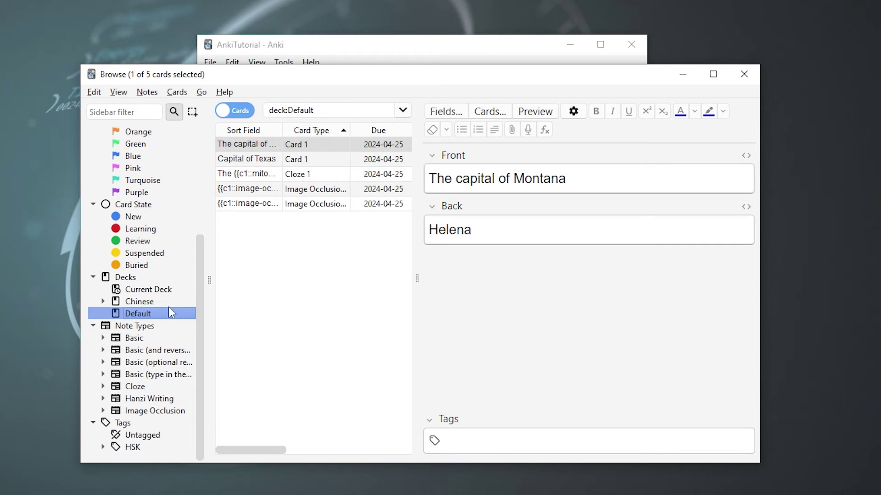
left_click(143, 343)
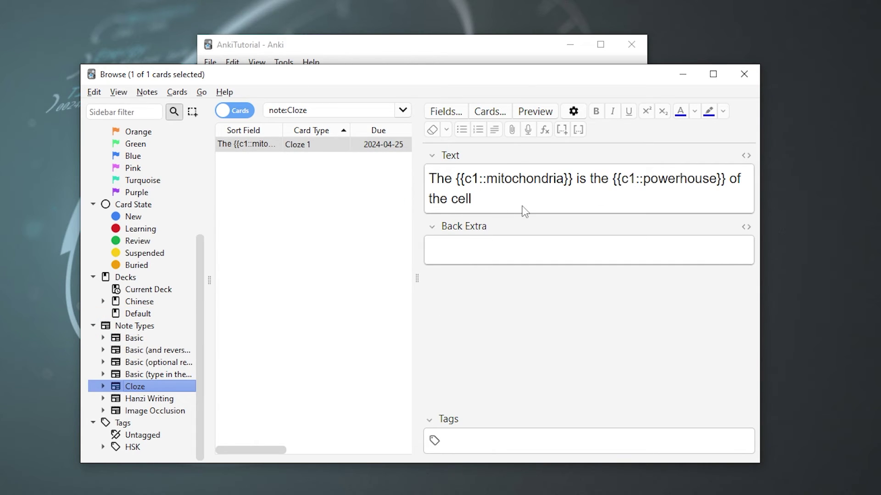
triple_click(524, 211)
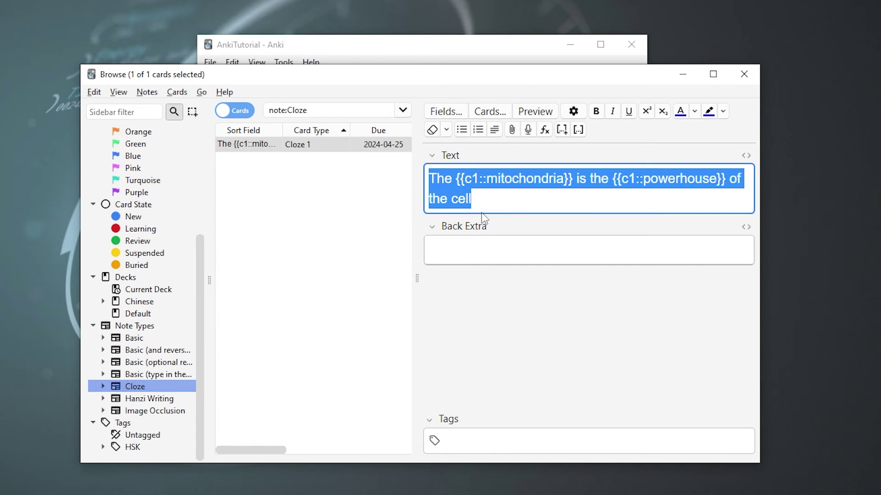
Step: Filter by Image Occlusion, Untagged, Basic (and reversed) and Cloze, ending on the Basic note type
left_click(154, 411)
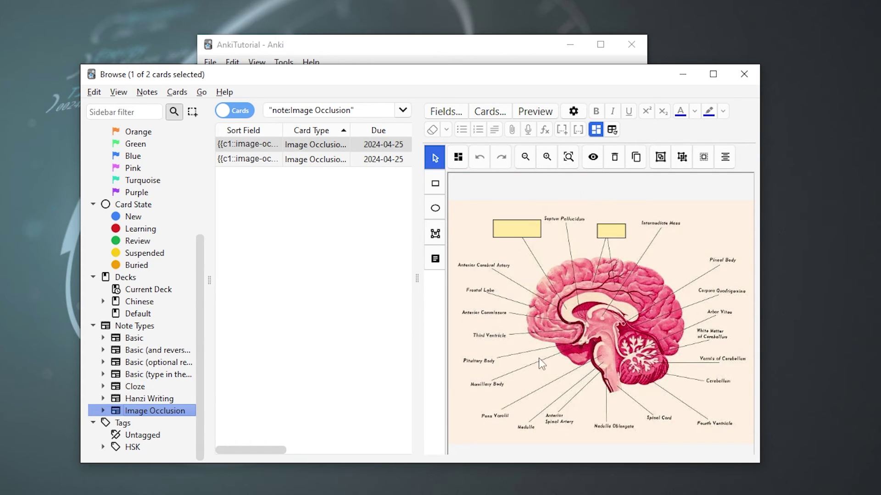
left_click(135, 435)
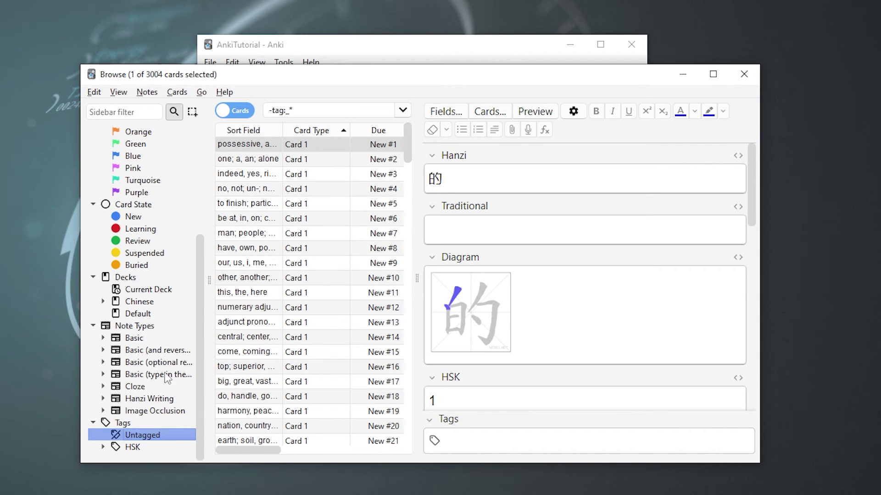
left_click(150, 351)
left_click(147, 387)
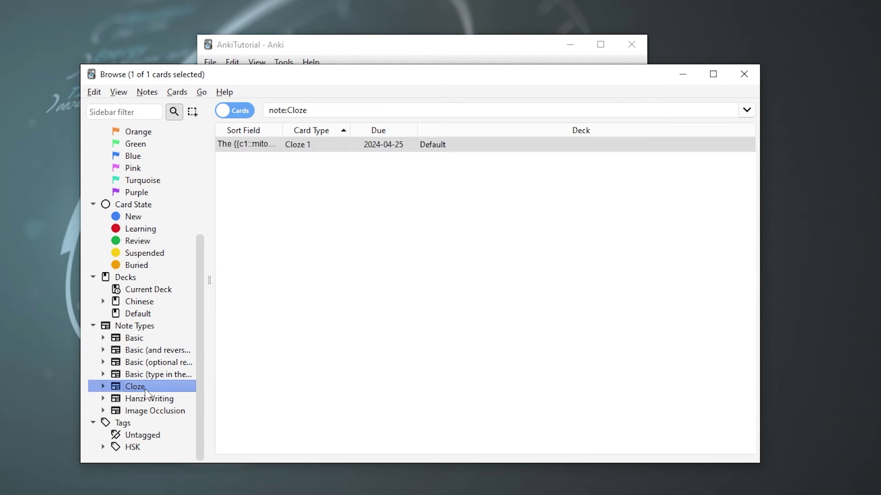
left_click(145, 339)
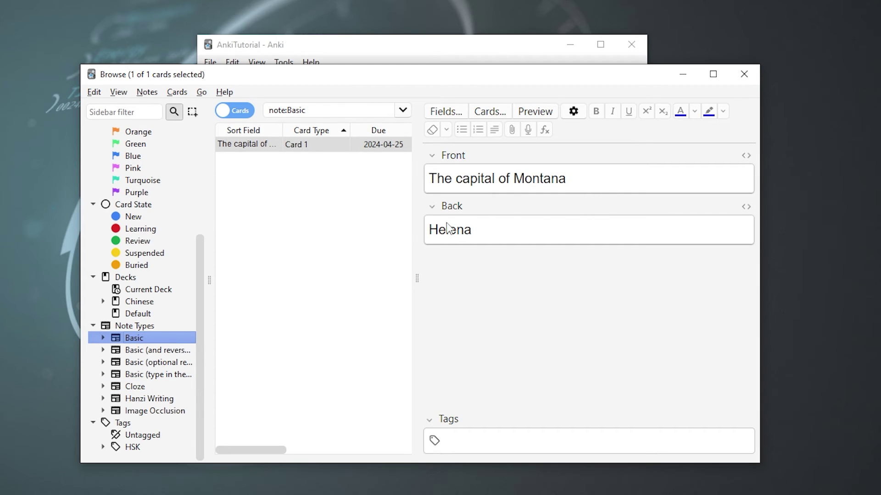
Step: Add the tag Capitals to the Montana capital card
left_click(493, 446)
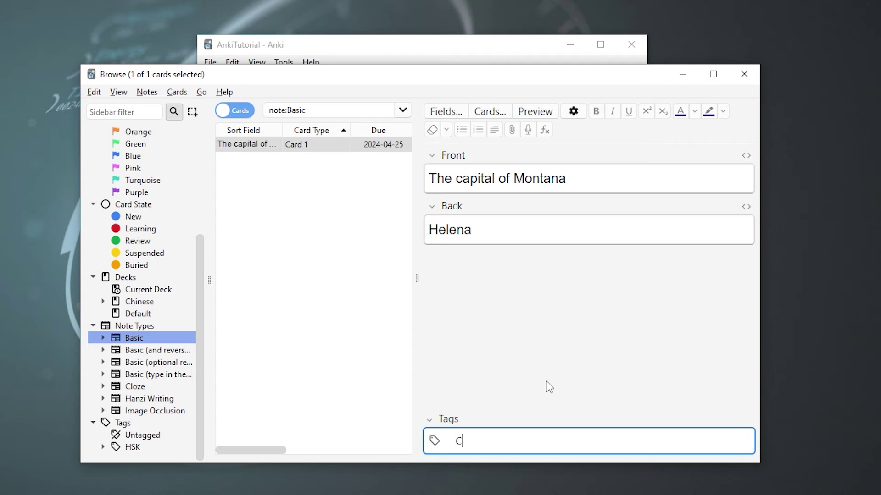
type("Capitals")
key("Return")
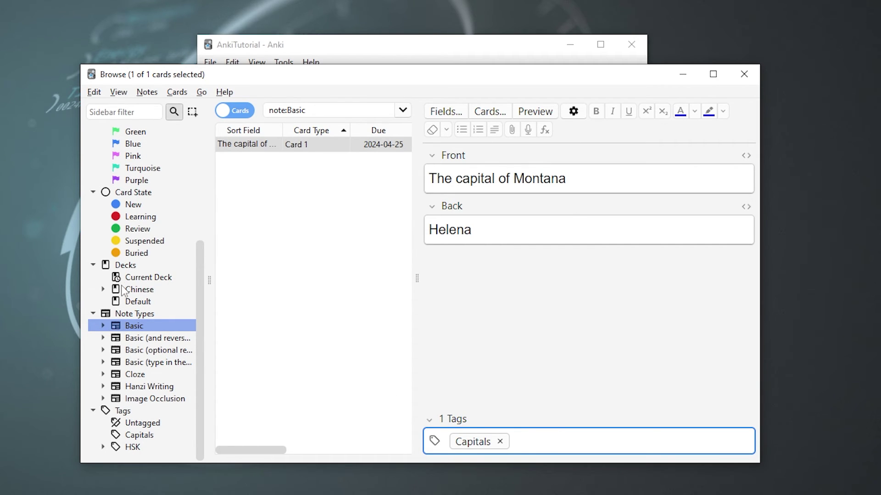
Step: List the cards tagged Capitals, then HSK, then the untagged cards
left_click(147, 441)
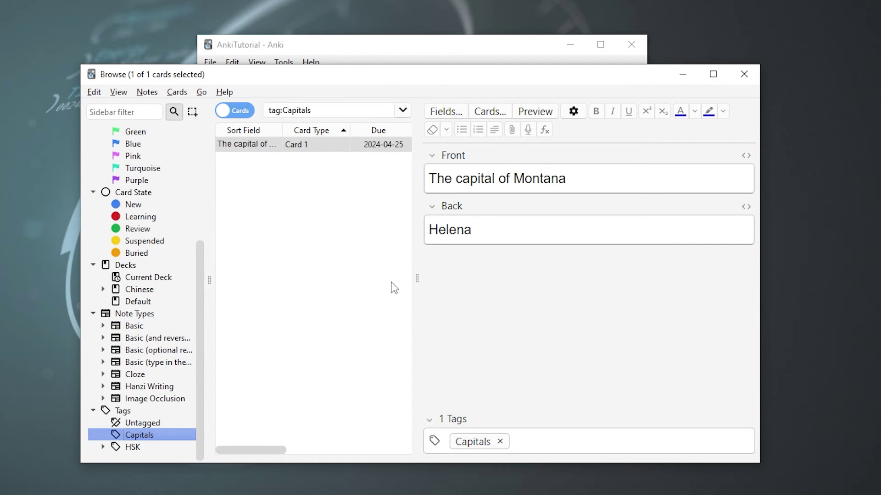
left_click(142, 447)
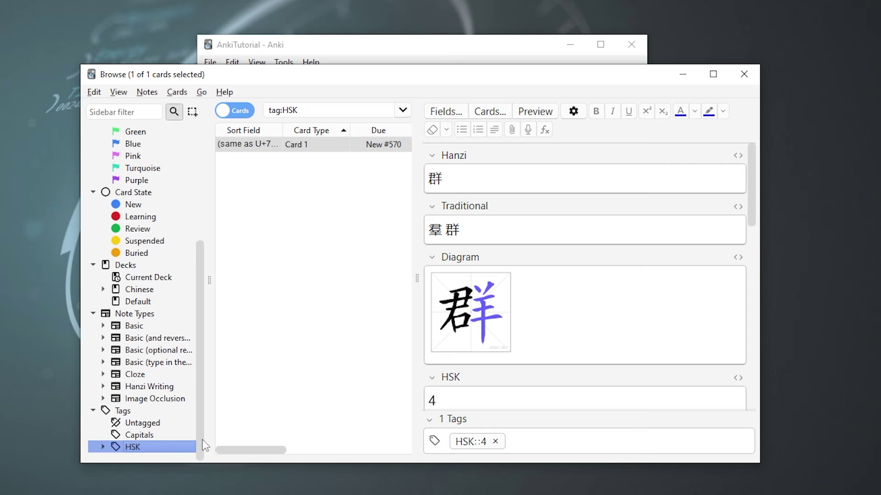
left_click(143, 423)
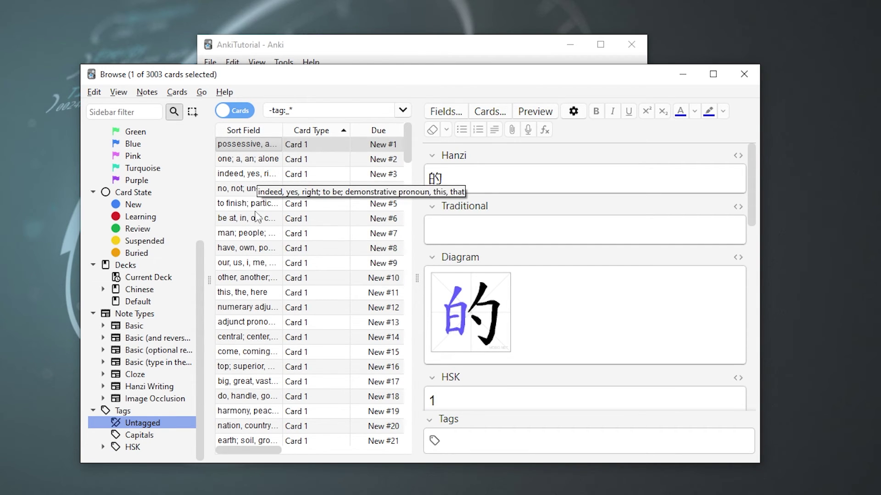
Step: Ctrl-select the man; people card, several others and the our, us, i, me card, then Shift-extend over a range
left_click(252, 233, "ctrl")
left_click(250, 174, "ctrl")
left_click(250, 189, "ctrl")
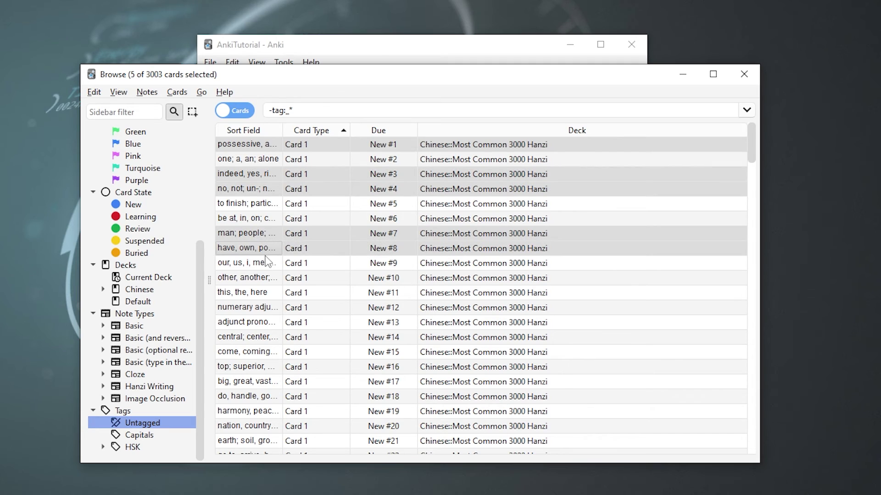
left_click(265, 249, "ctrl")
left_click(282, 307, "ctrl")
left_click(266, 262, "ctrl")
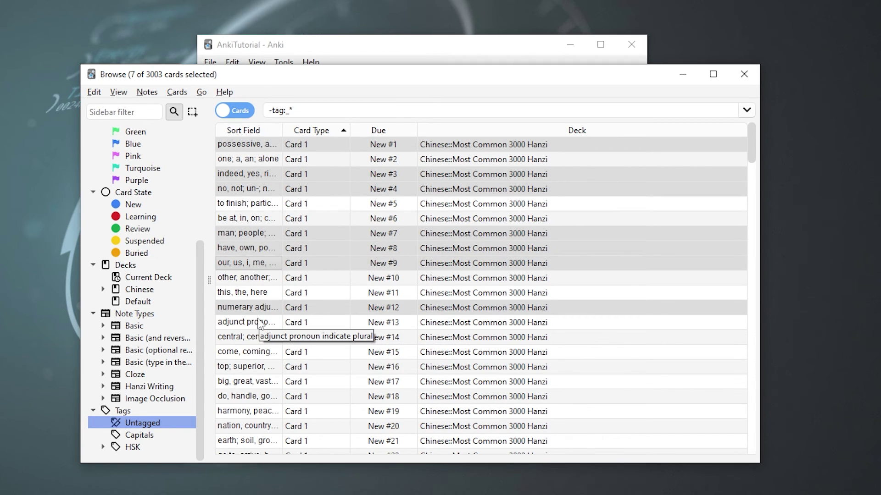
left_click(263, 398, "ctrl+shift")
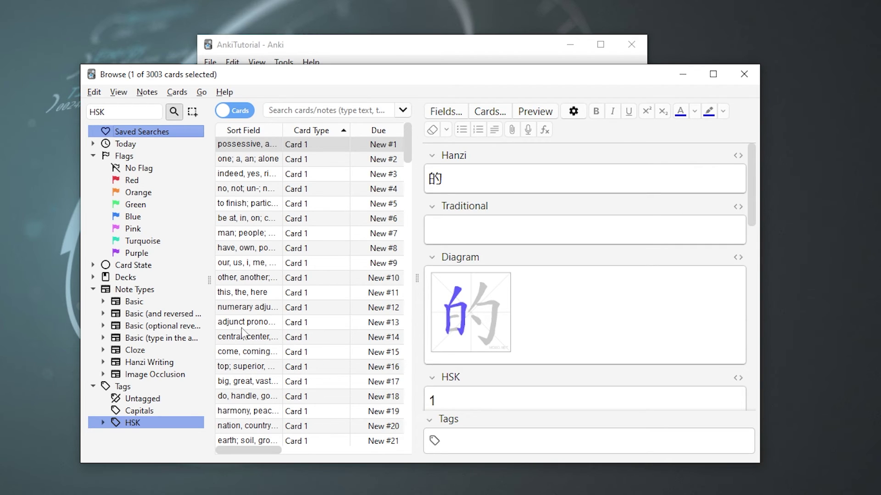
Step: In the Cloze note type list, give the mitochondria card a red flag
left_click(140, 351, "ctrl")
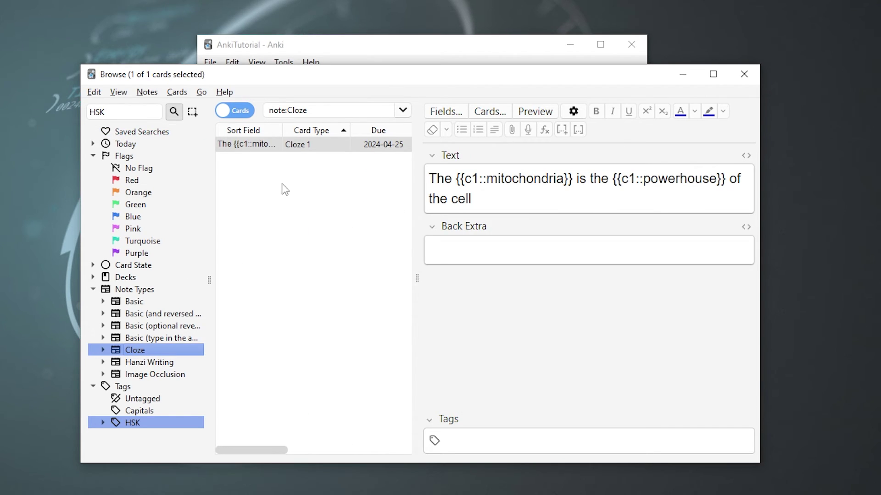
right_click(275, 146)
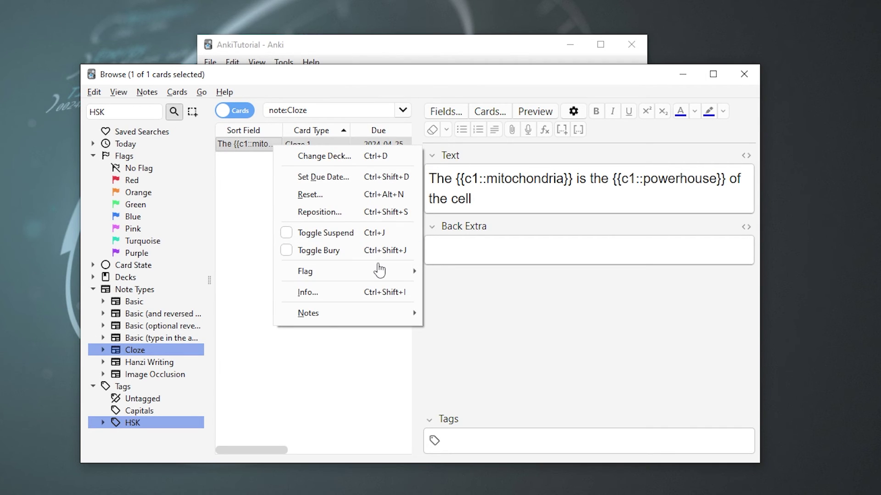
mouse_move(393, 271)
left_click(449, 271)
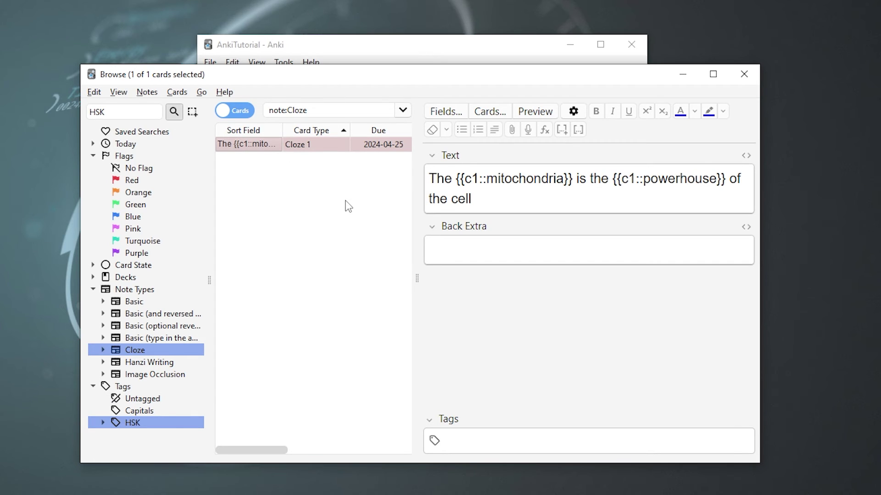
Step: Among the untagged cards, give the 'be fond of' Hanzi card a green flag
left_click(142, 398)
left_click(270, 203)
right_click(264, 202)
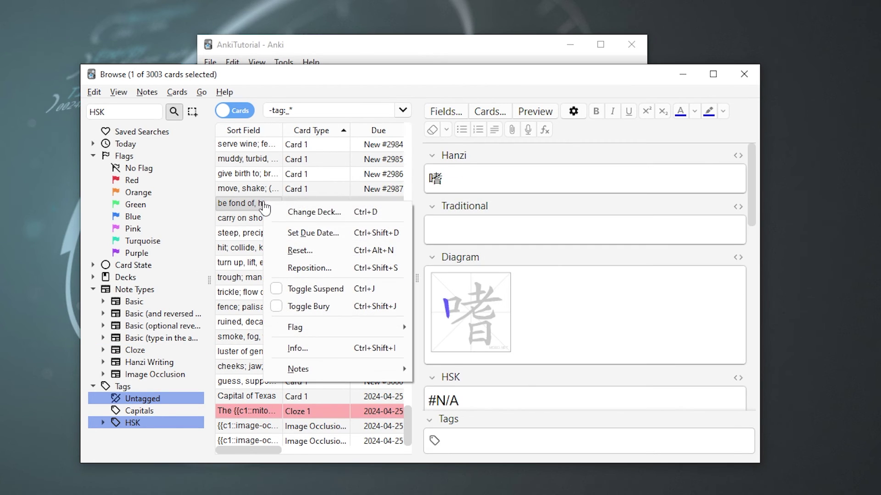
mouse_move(385, 328)
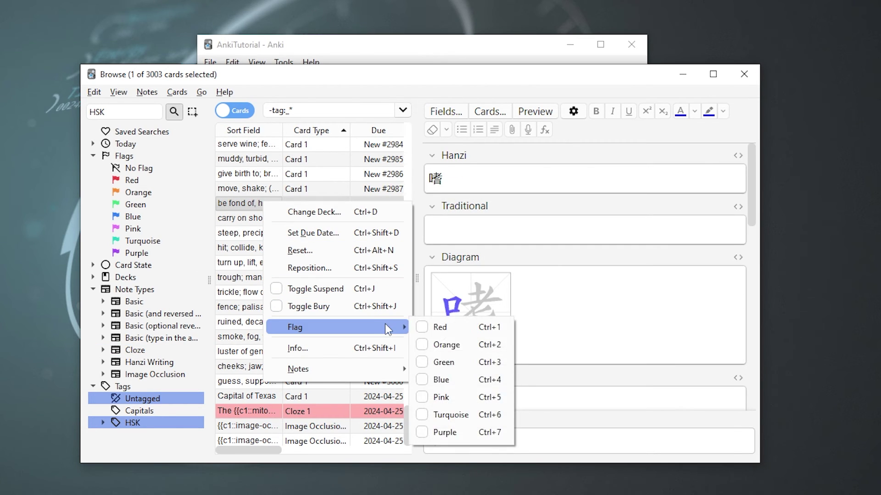
left_click(445, 362)
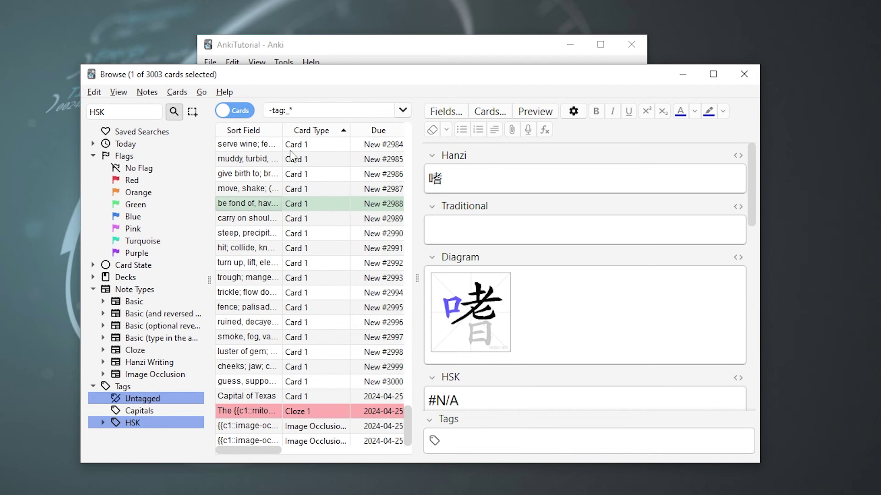
Step: List the cards flagged red, then blue, then green
left_click(135, 180)
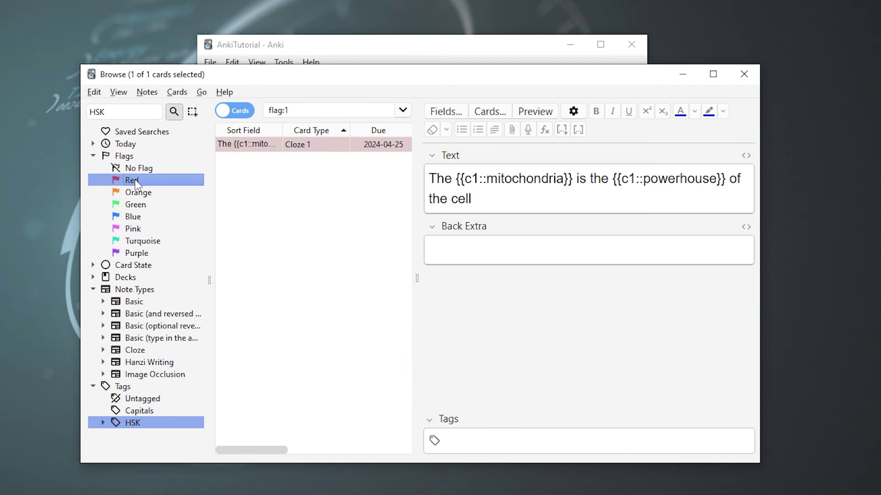
left_click(159, 218)
left_click(169, 203)
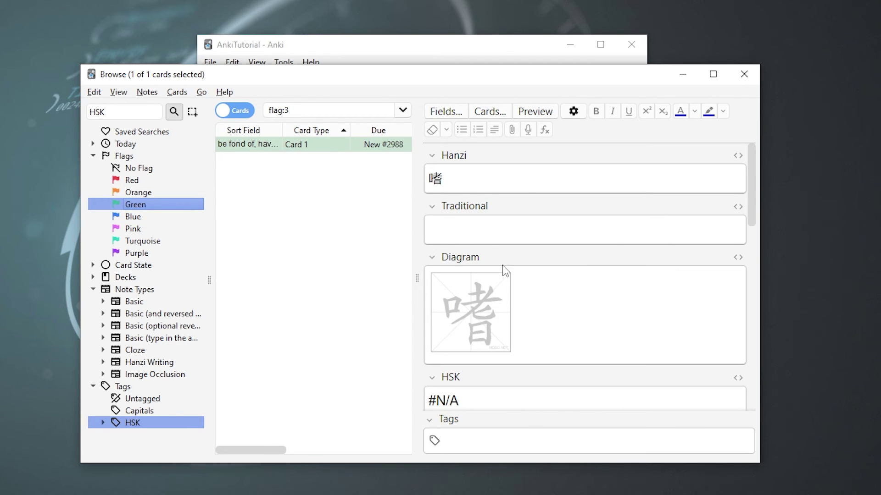
left_click(94, 92)
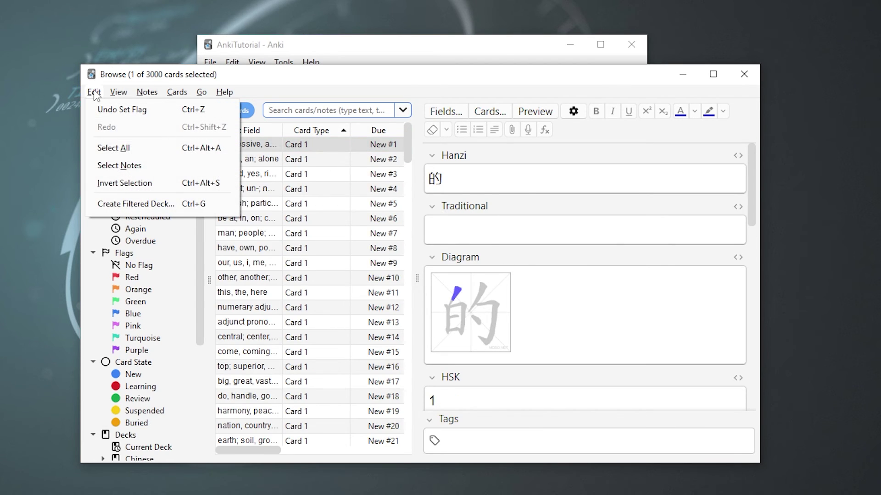
mouse_move(118, 94)
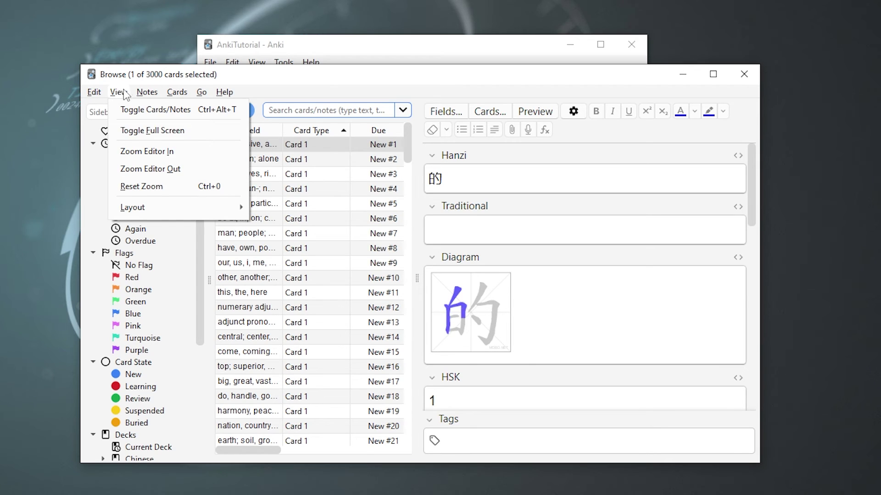
mouse_move(148, 94)
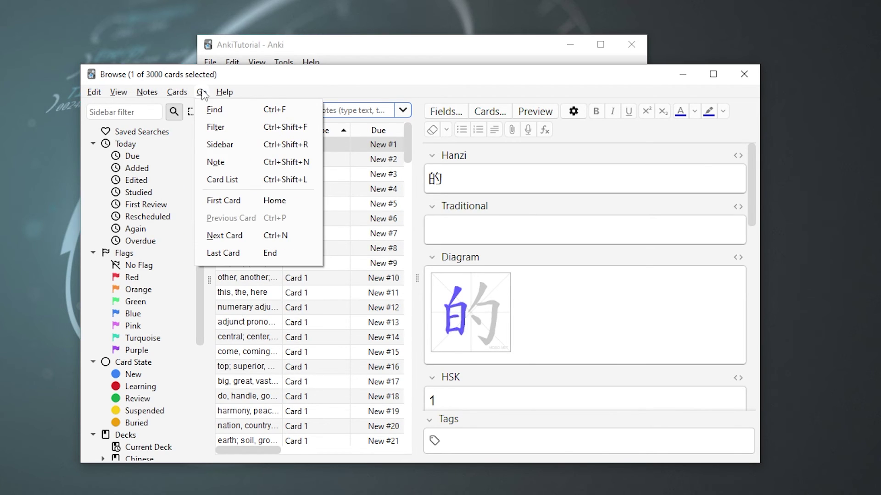
mouse_move(231, 93)
key("Escape")
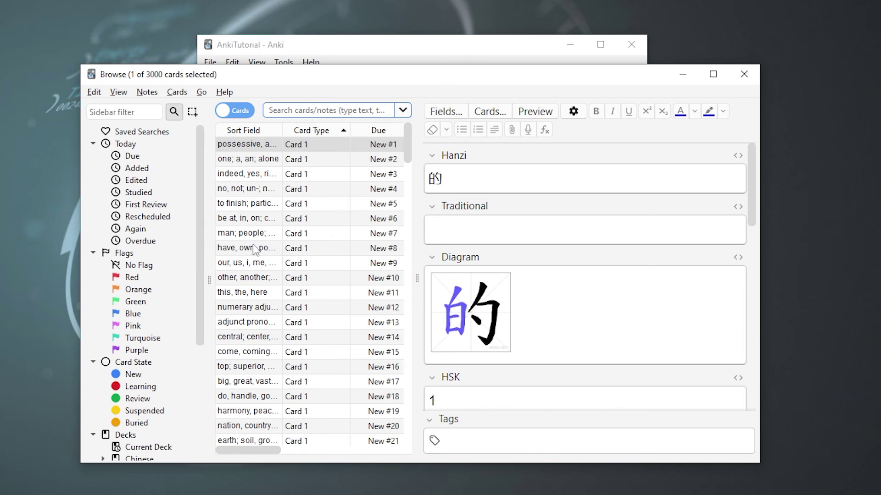
left_click(119, 93)
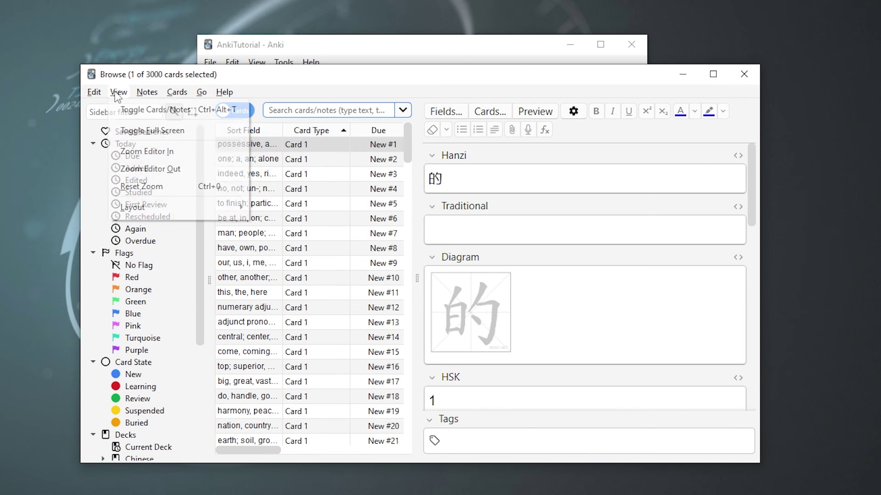
key("Escape")
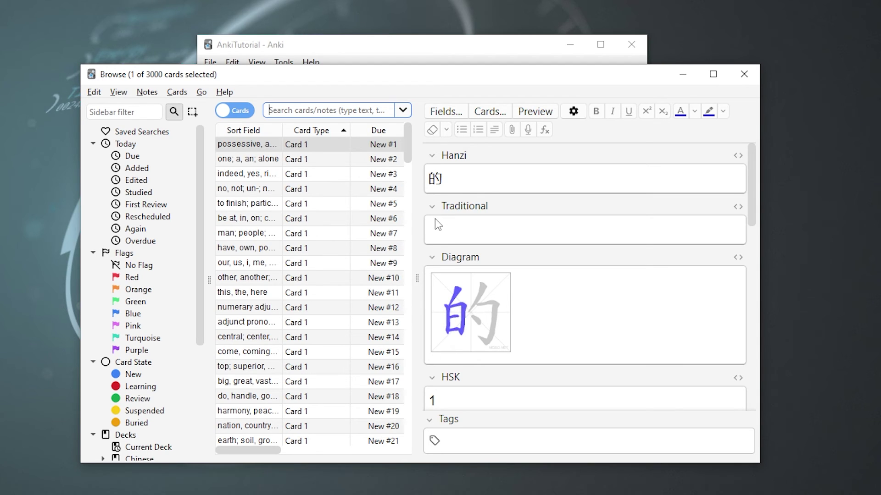
Step: Close the card browser and open Anki's Preferences from the main window menu
key("Escape")
left_click(210, 62)
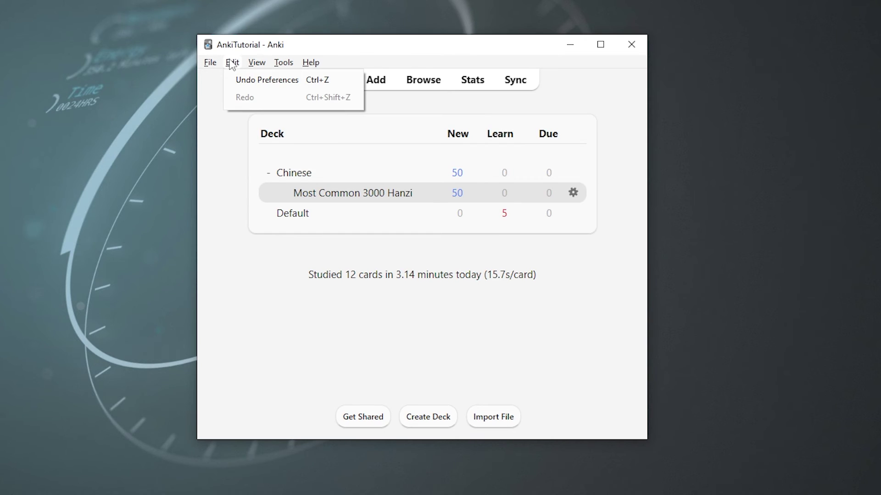
mouse_move(253, 64)
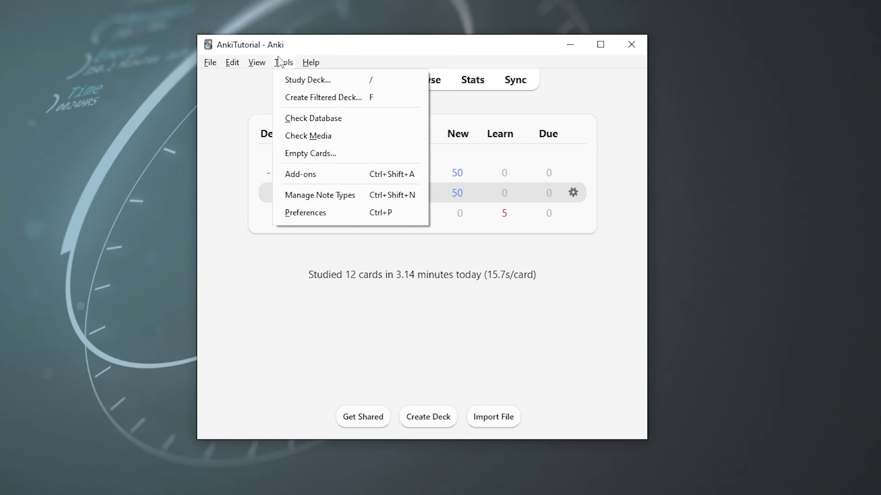
left_click(341, 220)
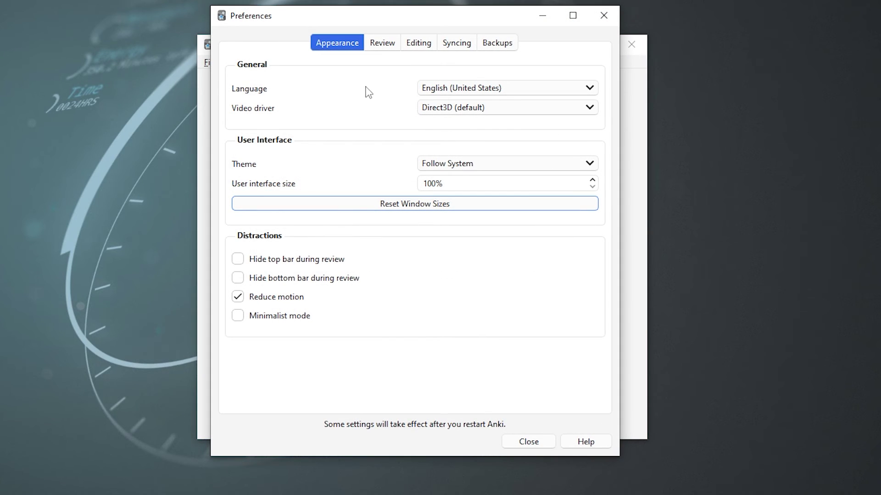
Step: Review the Review, Syncing, Backups and Editing preference pages, then close Preferences
left_click(386, 45)
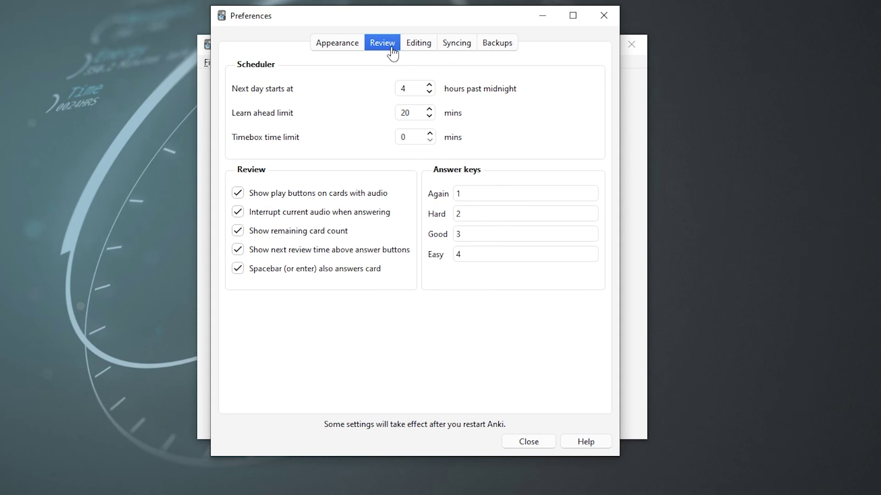
left_click(421, 54)
left_click(458, 49)
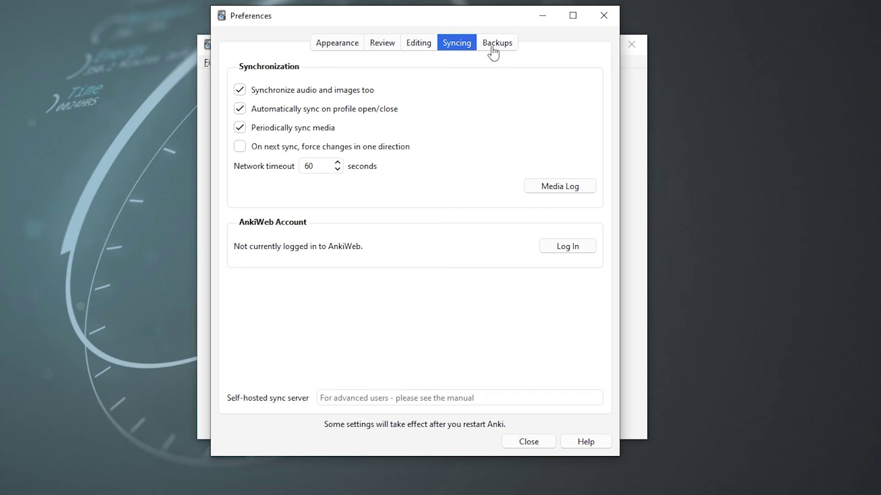
left_click(504, 48)
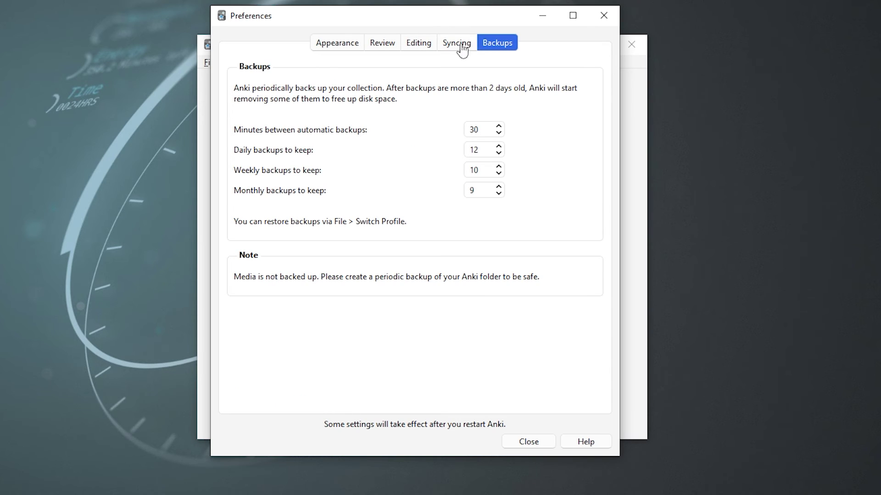
left_click(419, 50)
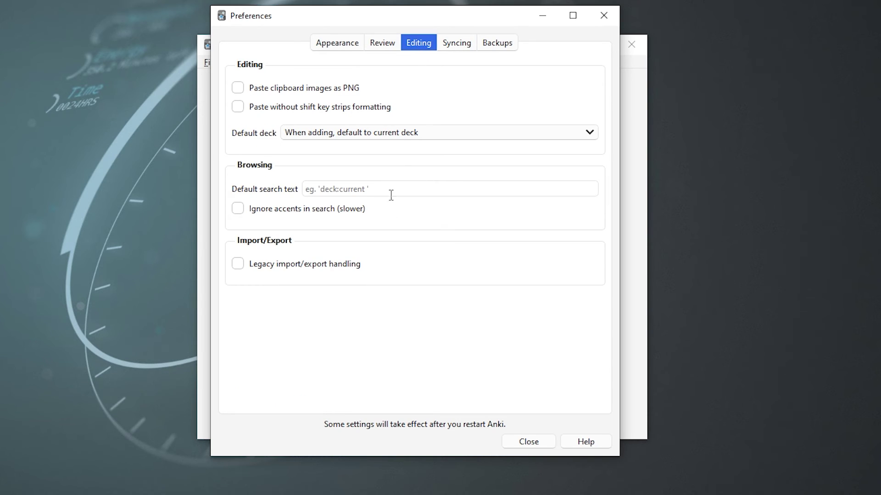
key("Escape")
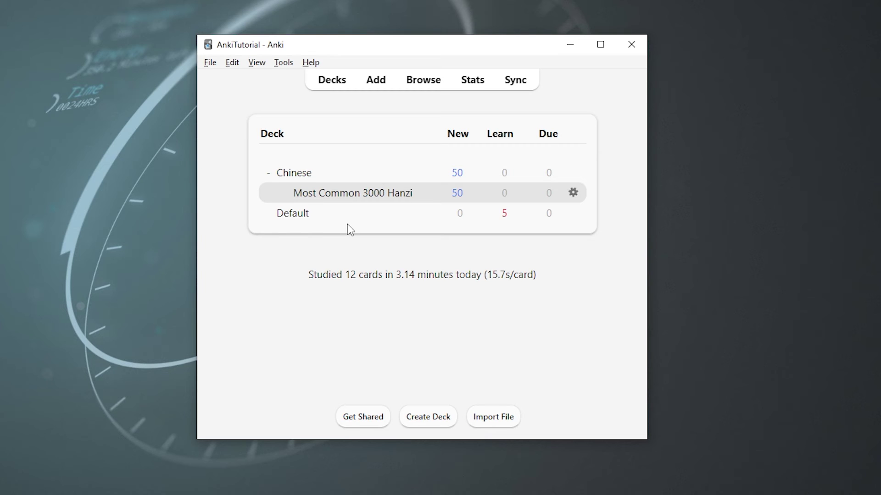
Step: From Most Common 3000 Hanzi, create a custom study by card state or tag, excluding the Capitals tag
left_click(355, 200)
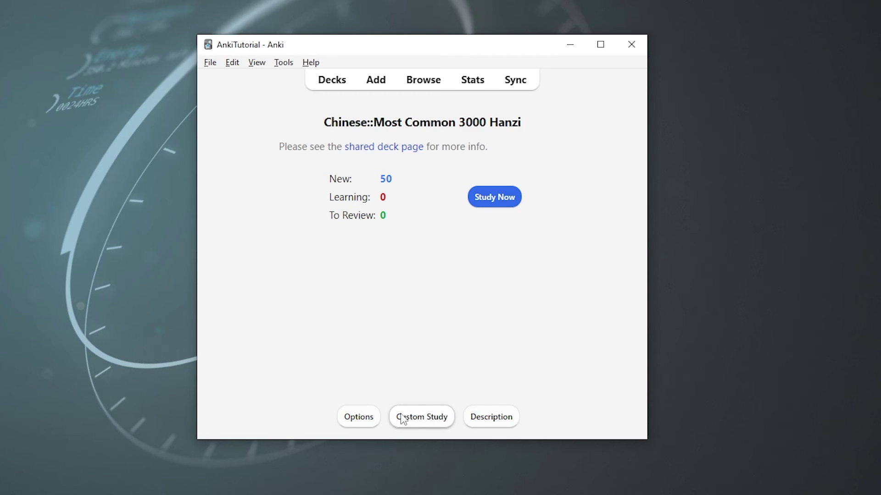
left_click(419, 419)
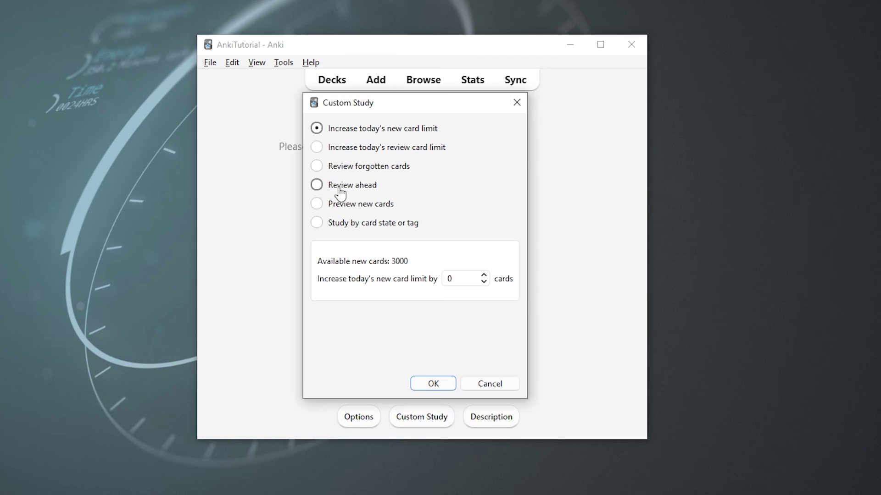
left_click(325, 186)
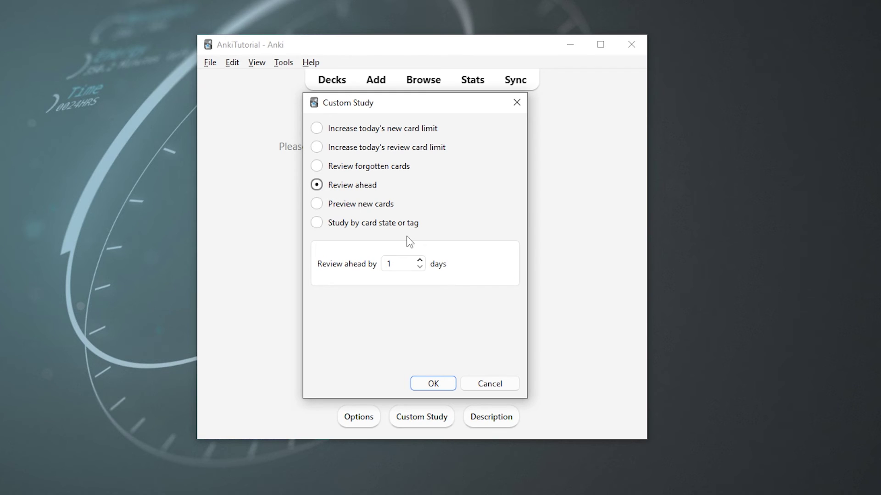
left_click(345, 223)
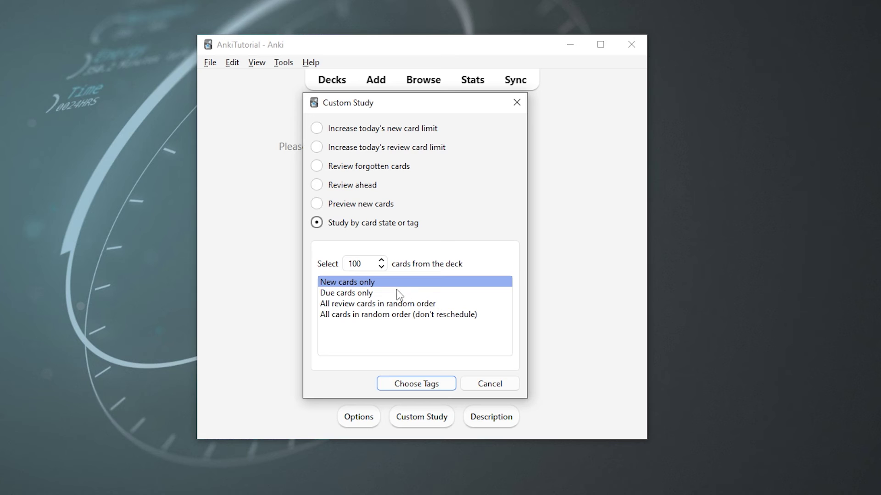
double_click(424, 319)
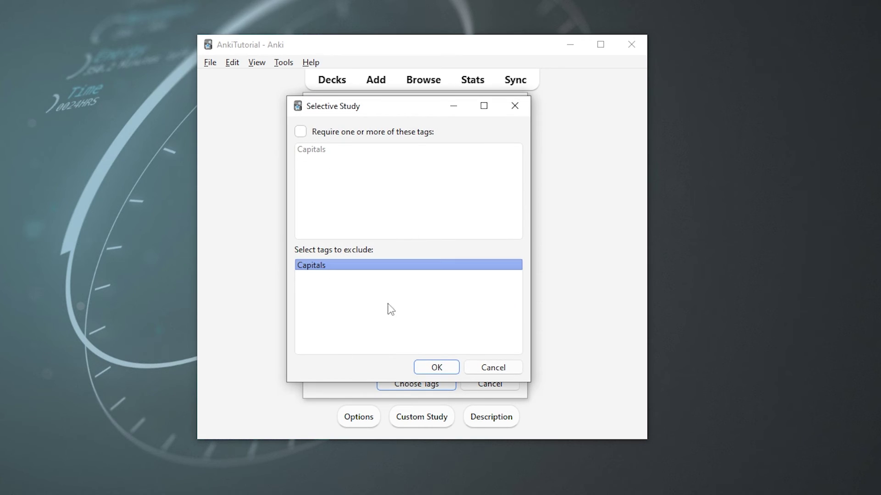
left_click(436, 367)
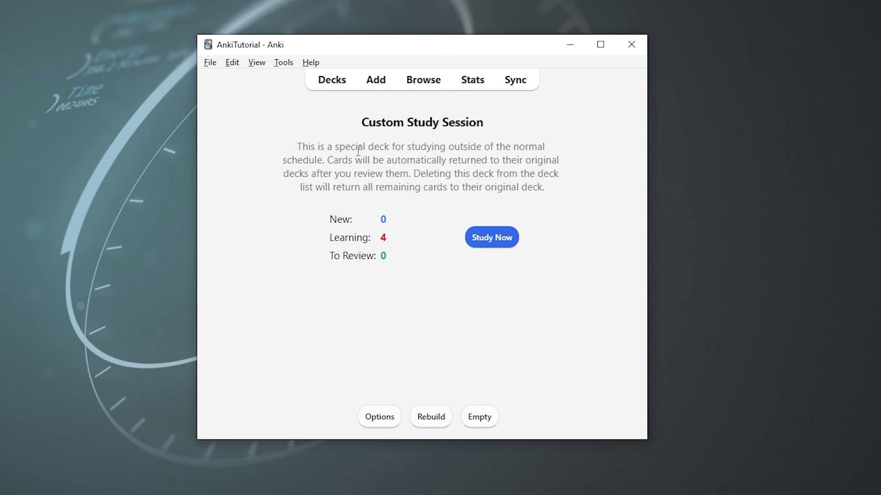
Step: Start studying the Custom Study Session with the S shortcut
left_click_drag(324, 149, 415, 149)
left_click(408, 160)
key("s")
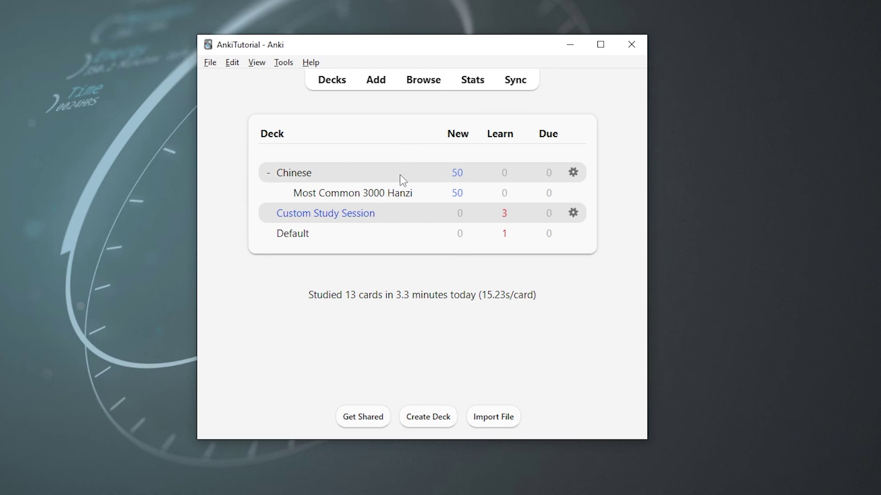
Step: Open Stats and scroll through the current deck's graphs
left_click(478, 87)
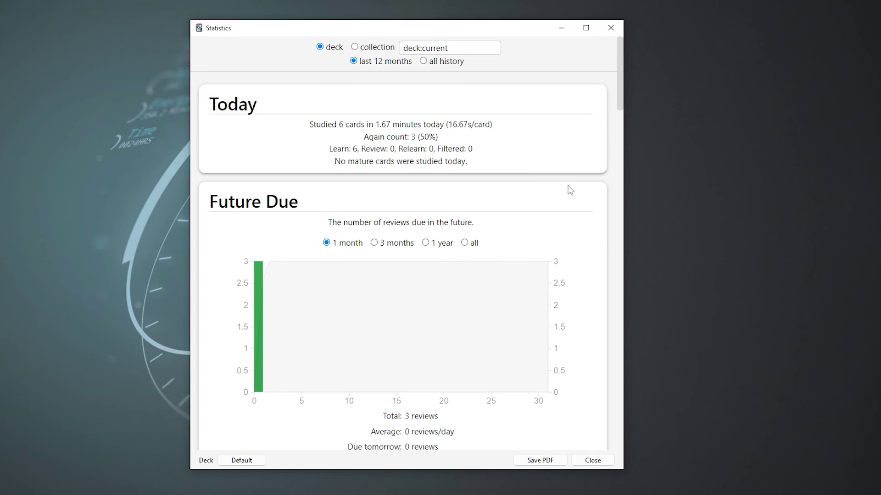
scroll(570, 190, "down", 20)
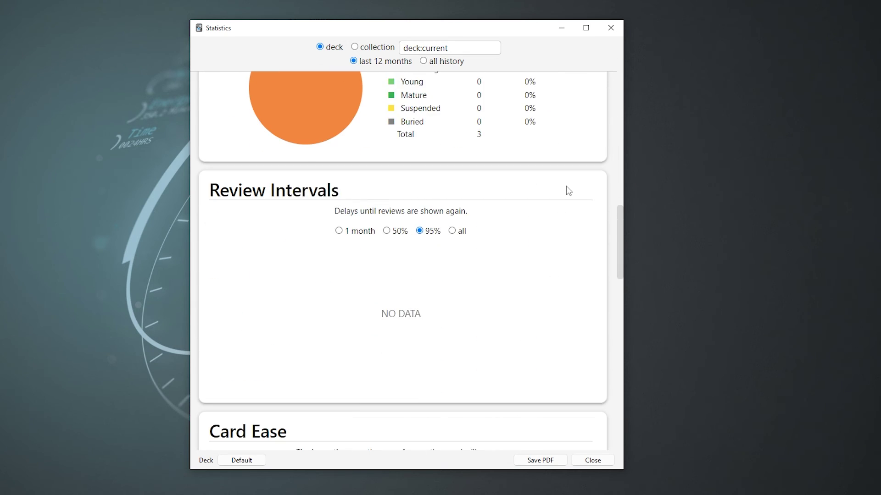
scroll(573, 215, "down", 4)
scroll(574, 216, "up", 9)
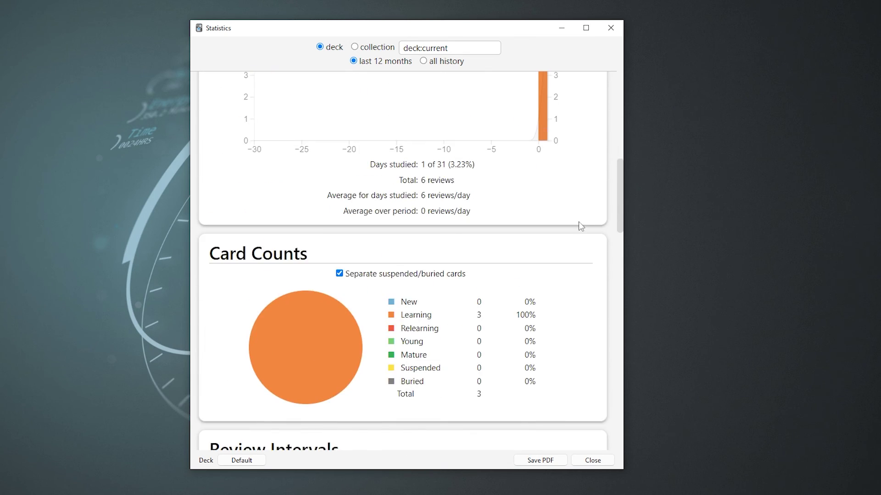
scroll(580, 225, "up", 20)
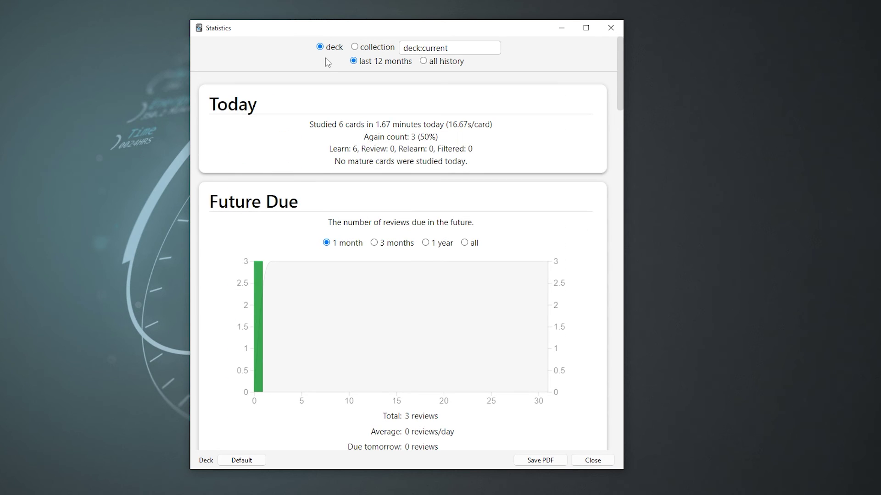
Step: Switch the statistics to the whole collection, scroll through its graphs, and return to the top
left_click(355, 47)
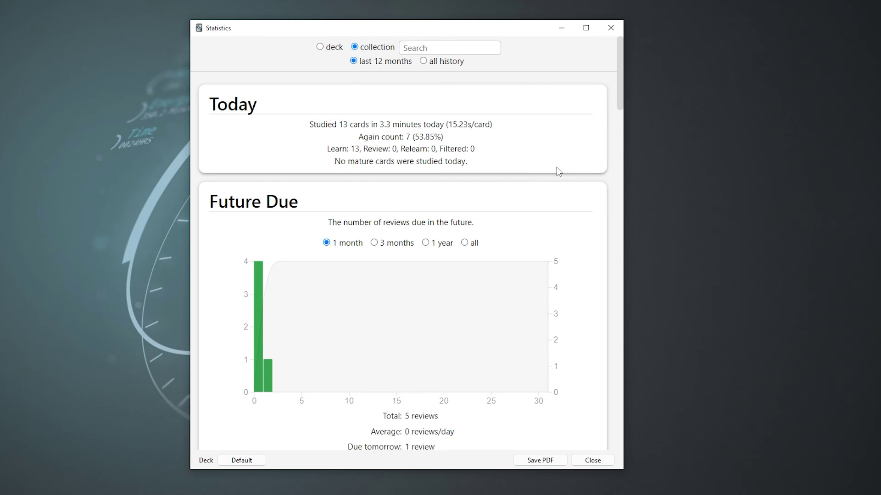
scroll(477, 250, "down", 7)
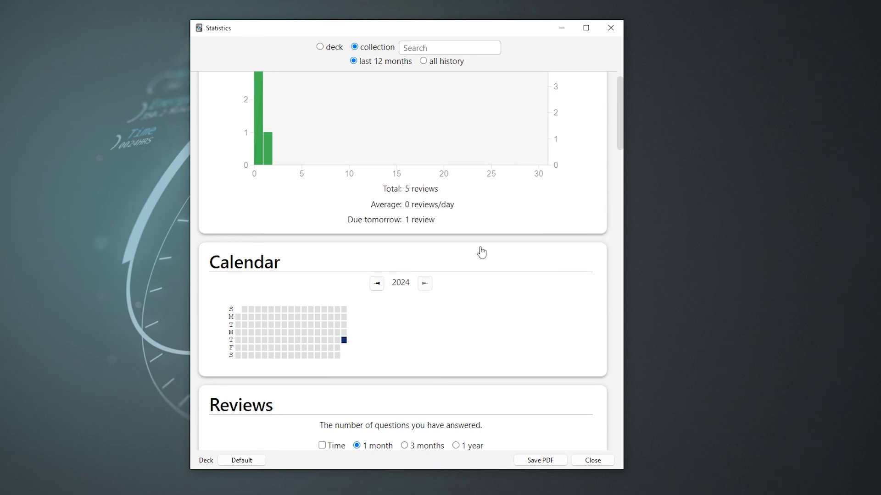
mouse_move(344, 214)
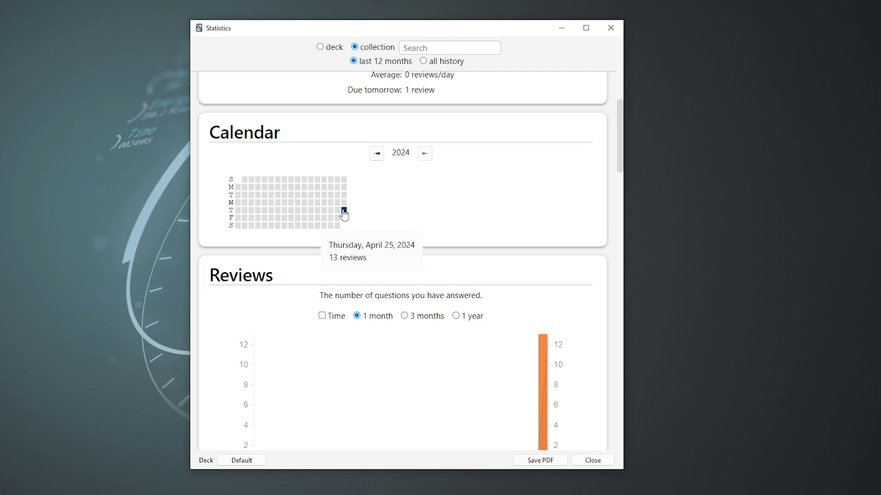
scroll(447, 246, "down", 3)
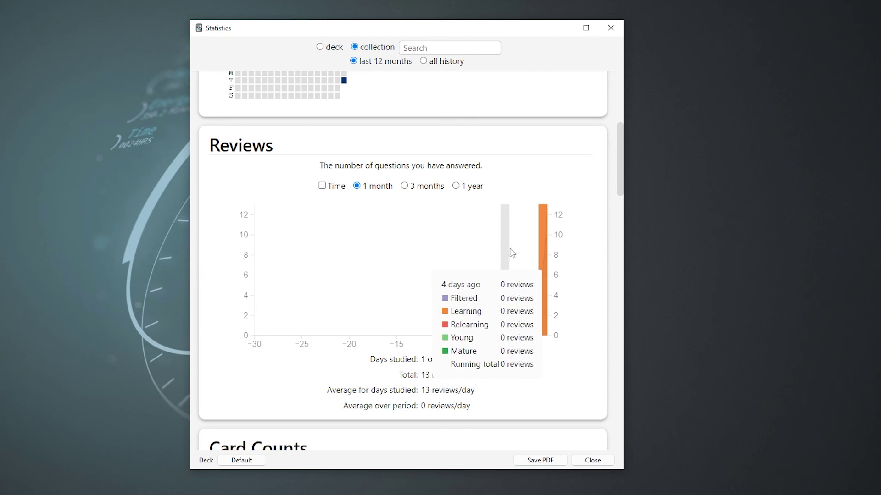
scroll(504, 251, "down", 5)
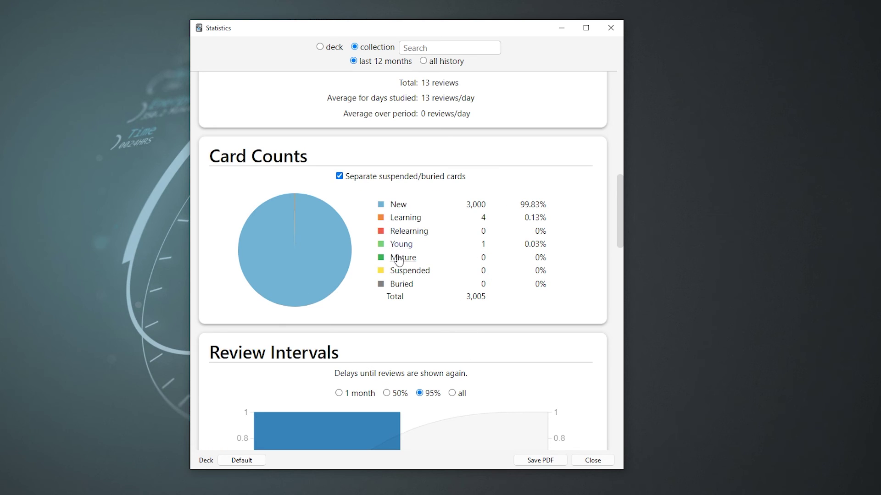
scroll(592, 335, "down", 4)
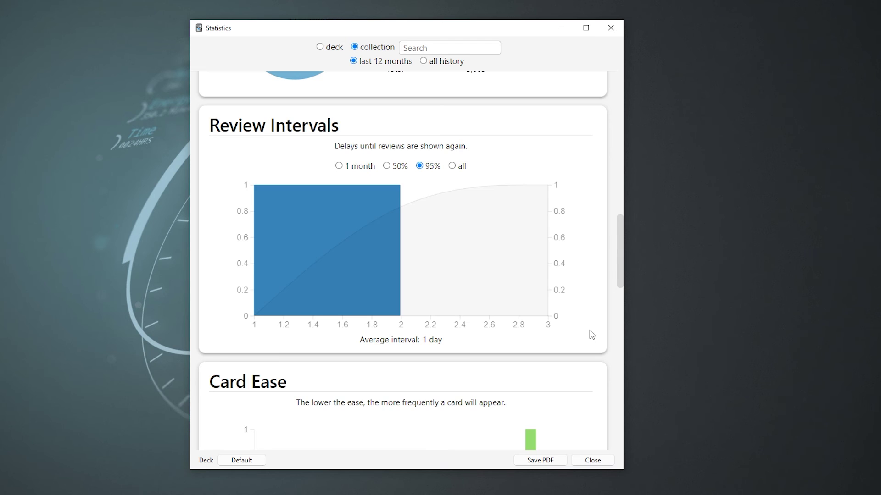
scroll(592, 335, "down", 4)
scroll(535, 316, "down", 3)
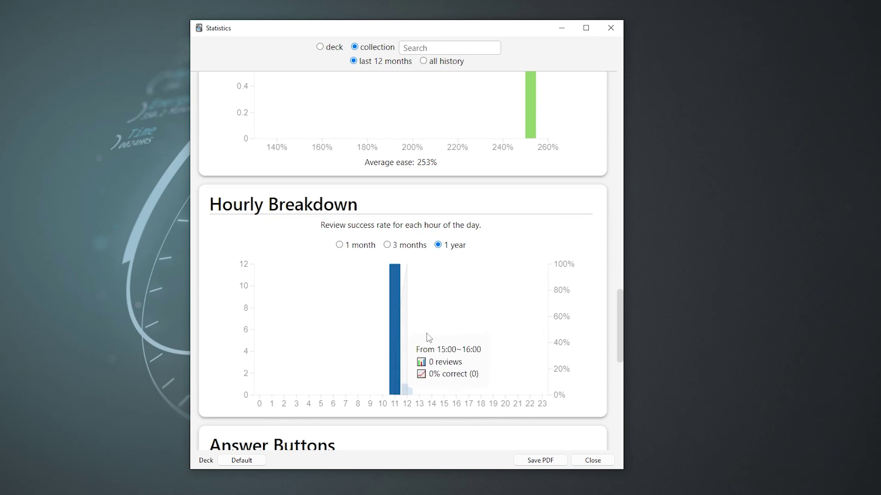
key("Home")
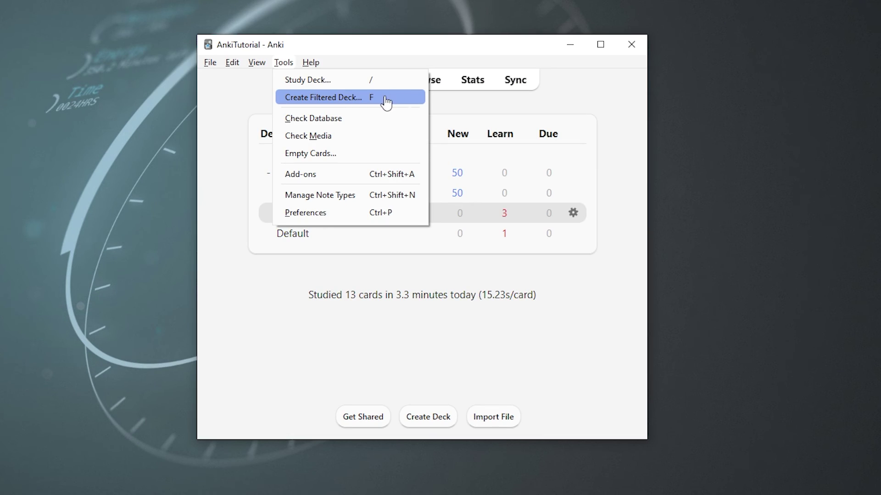
Step: Start a filtered deck searching for Capitals, then cancel it without creating it
left_click(381, 100)
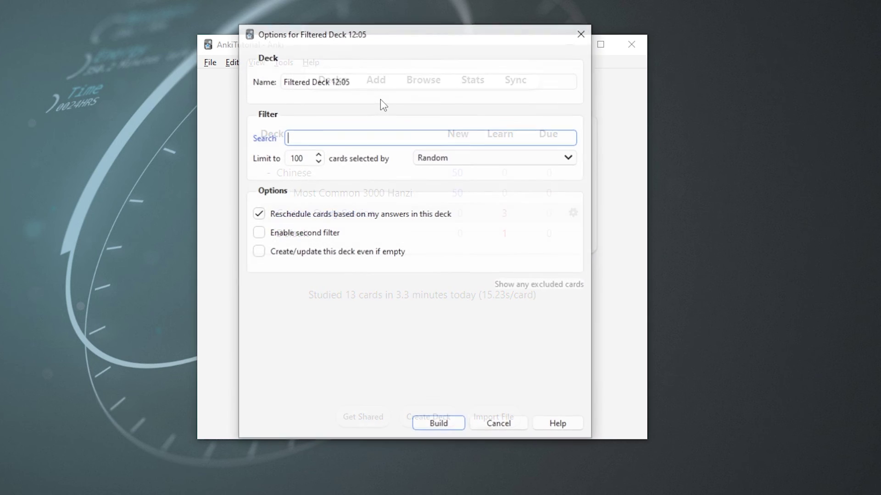
type("Capitals")
key("Tab")
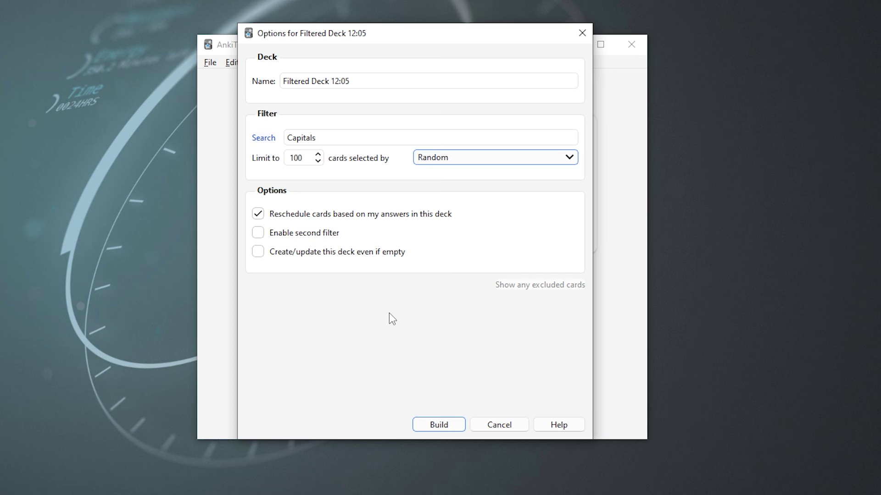
left_click(505, 429)
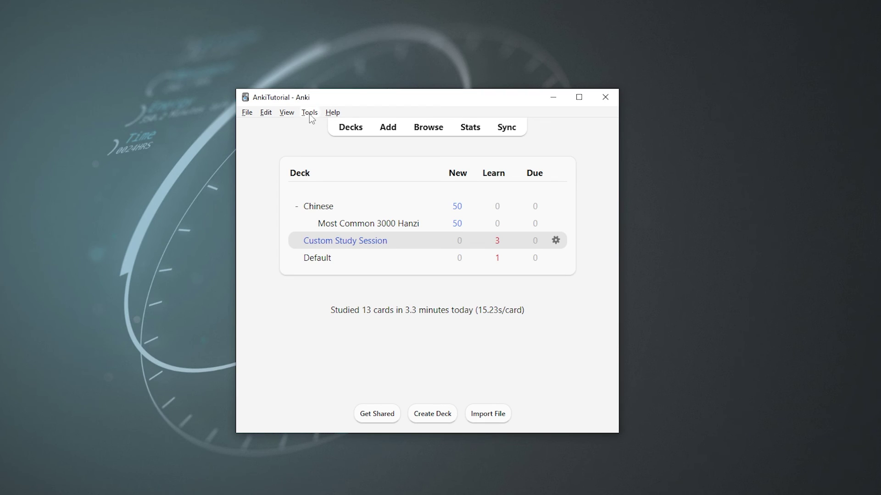
Step: Bring up the Install Add-on prompt from the Add-ons manager and browse AnkiWeb's shared add-ons
left_click(283, 62)
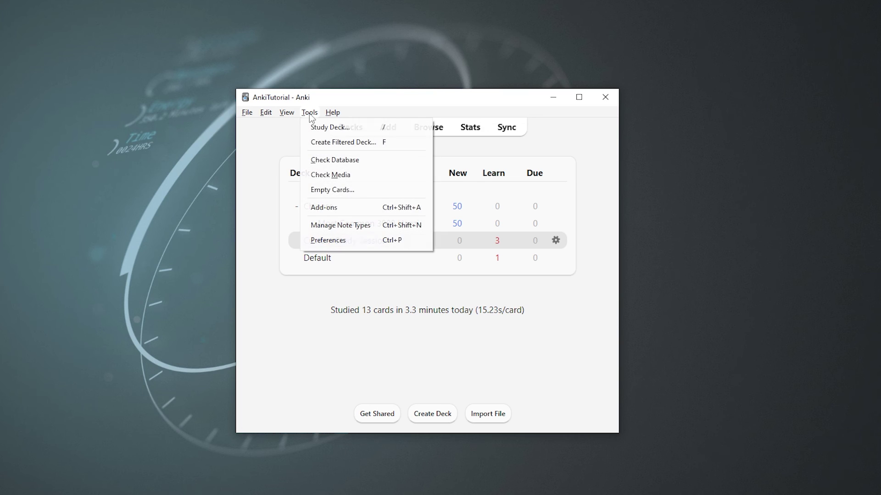
left_click(354, 206)
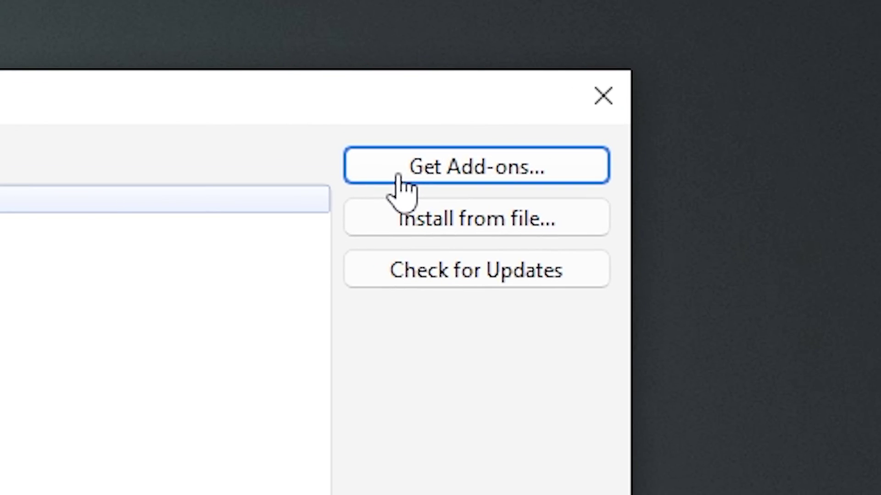
left_click(397, 179)
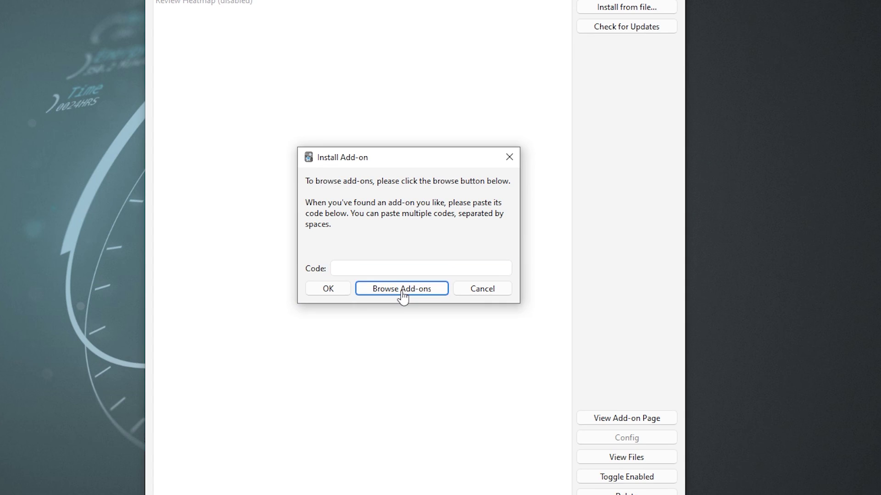
left_click(403, 291)
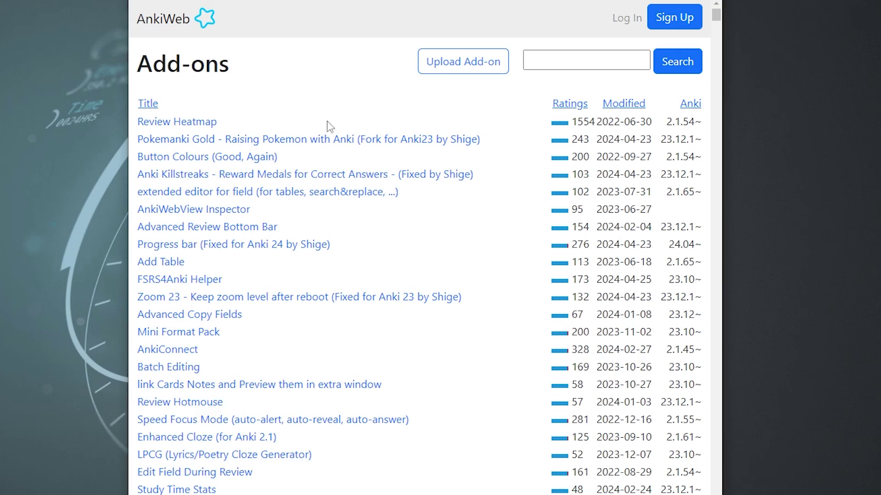
scroll(419, 195, "down", 1)
scroll(416, 189, "down", 20)
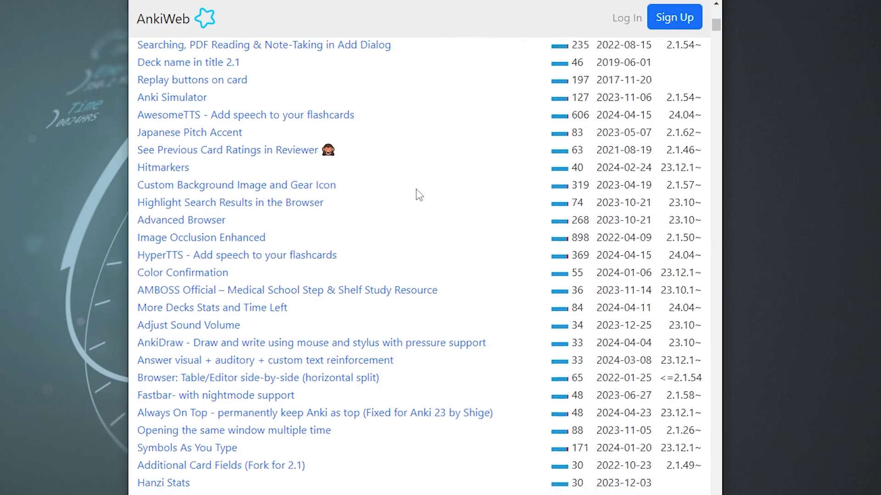
scroll(407, 314, "down", 10)
scroll(407, 315, "up", 20)
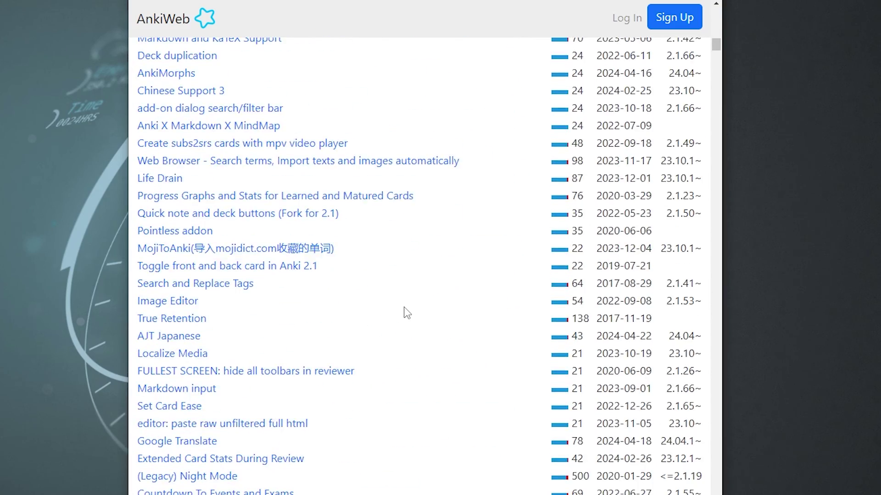
scroll(408, 317, "up", 20)
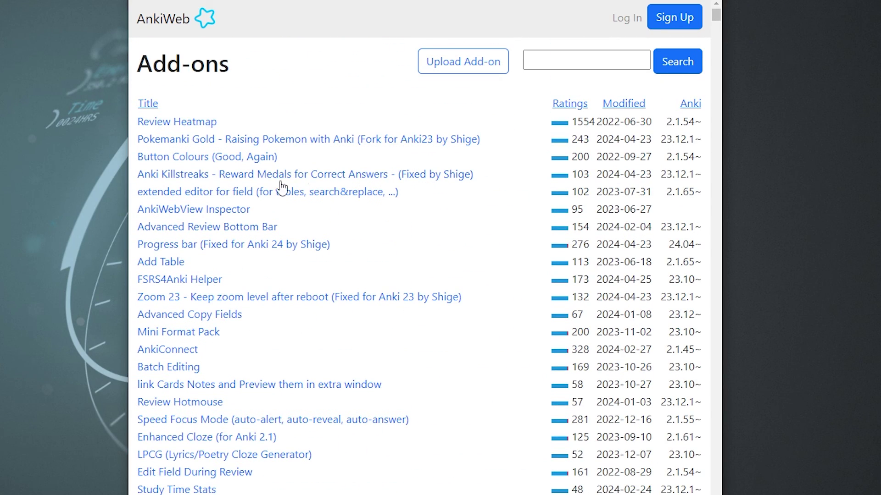
left_click(200, 162)
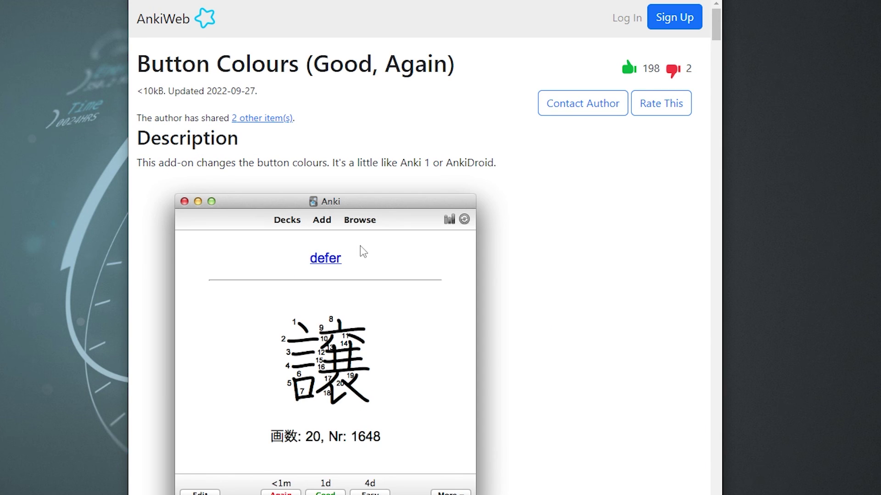
scroll(362, 257, "down", 9)
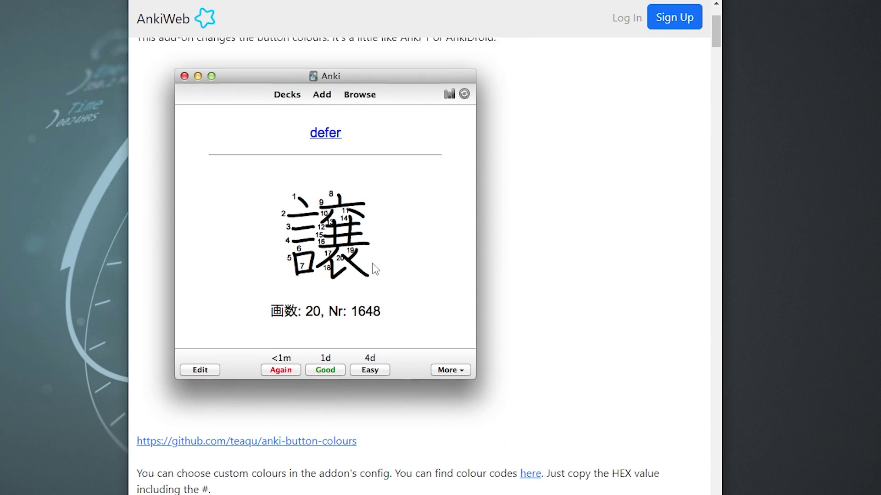
scroll(370, 330, "down", 9)
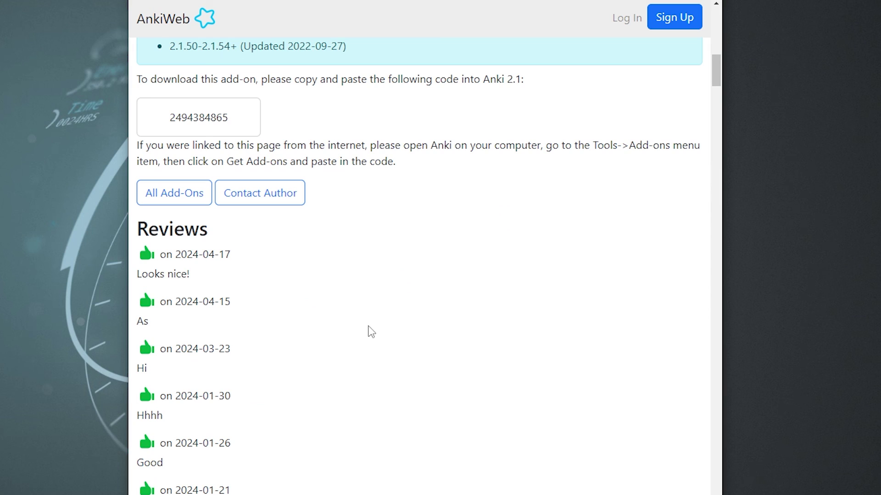
scroll(371, 331, "up", 4)
left_click_drag(228, 320, 153, 319)
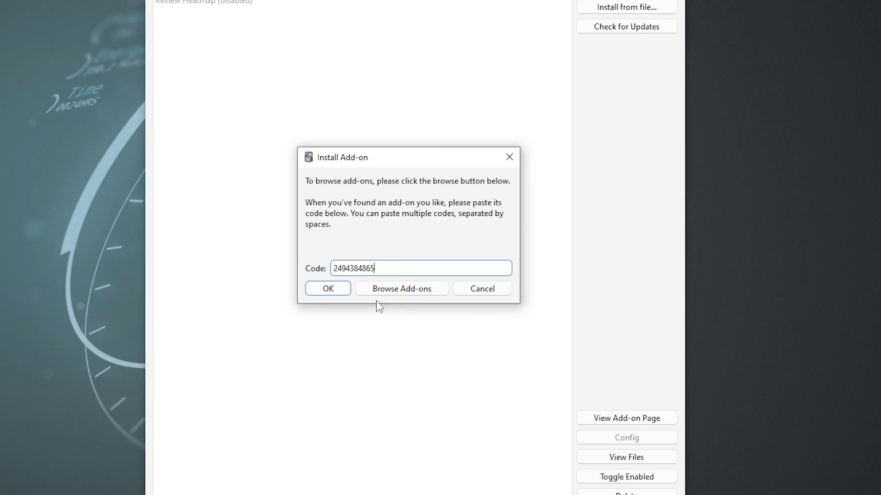
Step: Install the Button Colours Good Again add-on from its code and close the add-ons manager
left_click(329, 291)
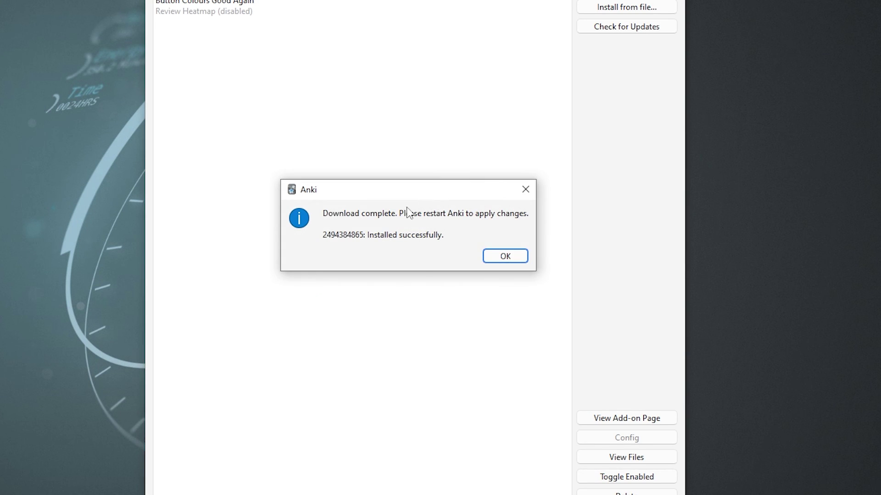
left_click(502, 262)
left_click(229, 1)
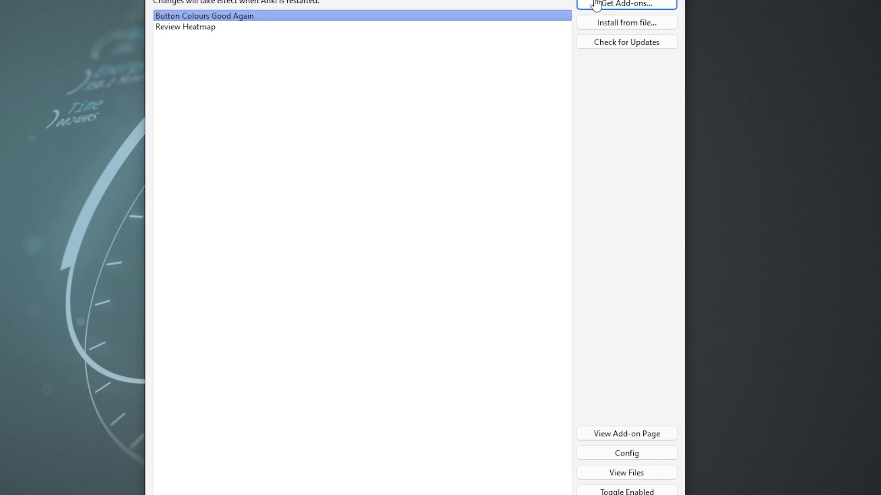
key("Escape")
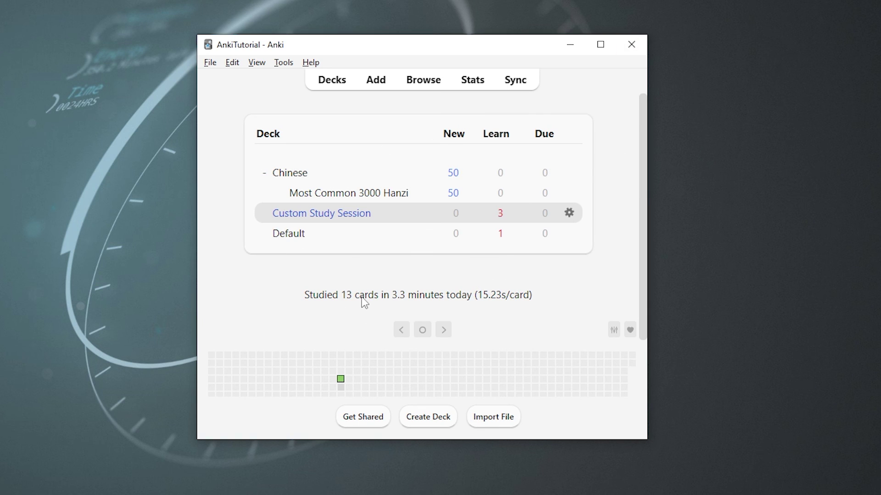
Step: Study the Default deck's Montana card, reveal the answer Helena, then start a new note
scroll(362, 298, "down", 3)
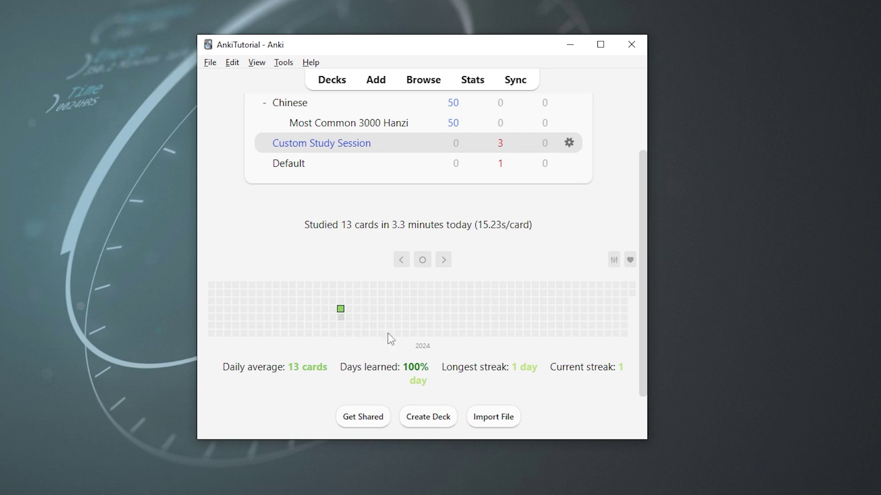
scroll(384, 305, "up", 2)
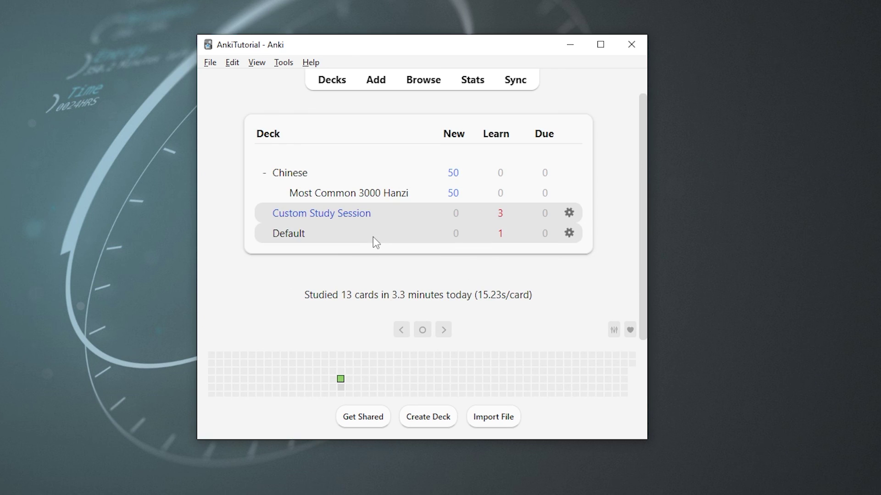
left_click(297, 237)
left_click(489, 175)
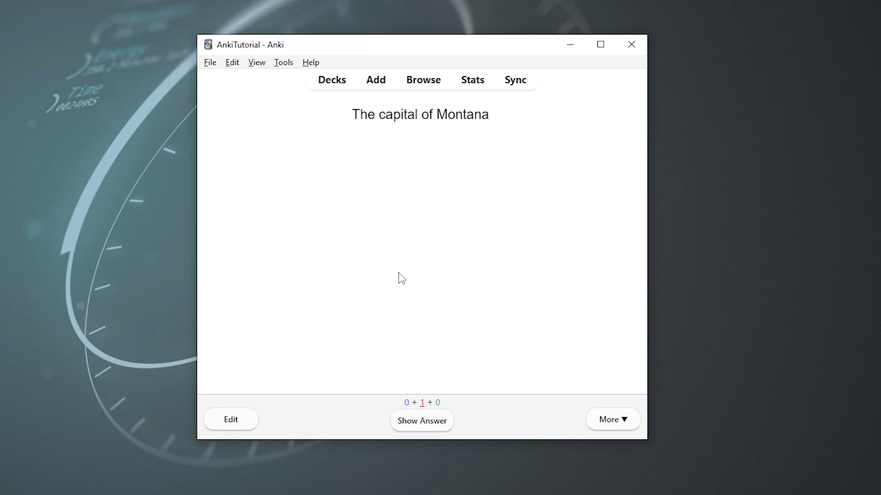
key("space")
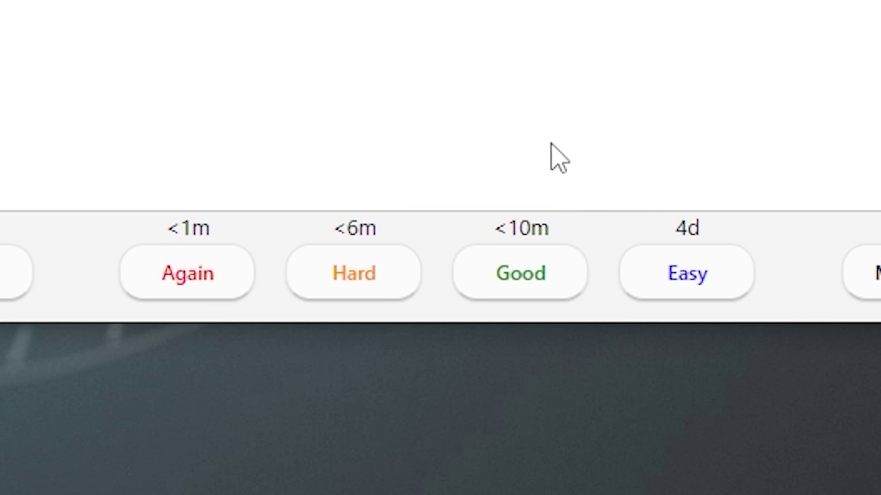
key("a")
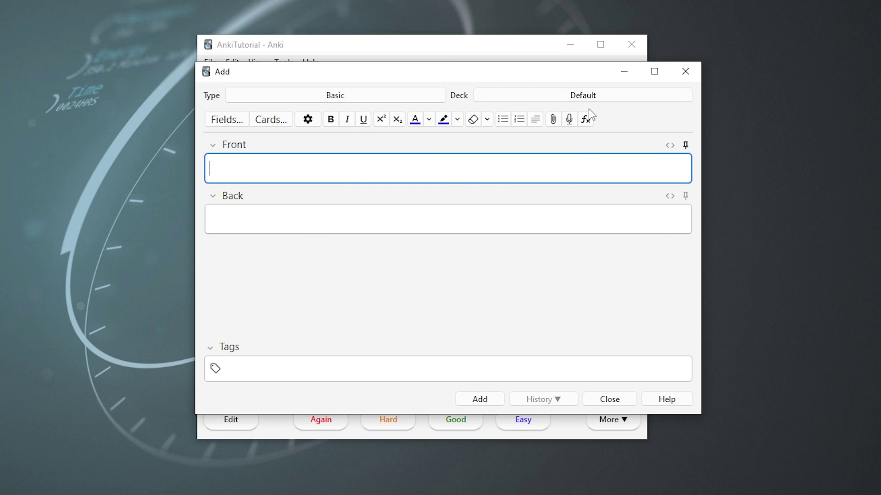
Step: Add a field named '3. Audio' to the Basic note type, save, and click into it
left_click(228, 125)
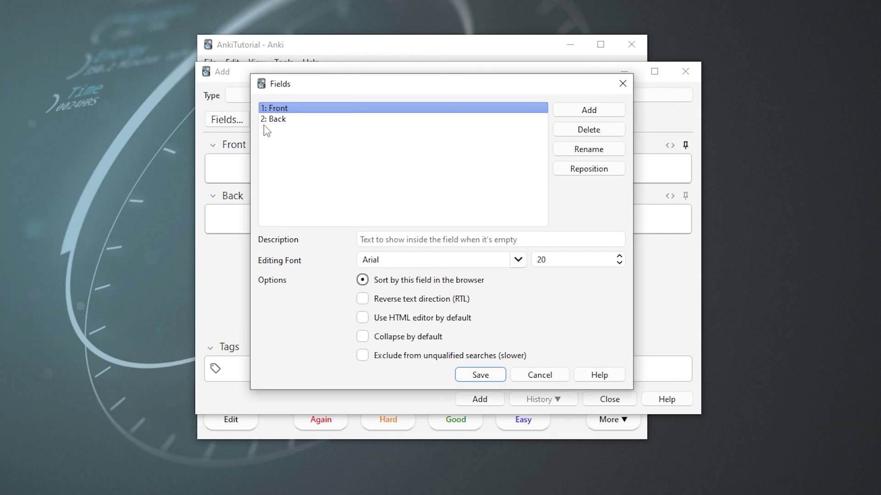
left_click_drag(387, 259, 359, 257)
left_click(580, 110)
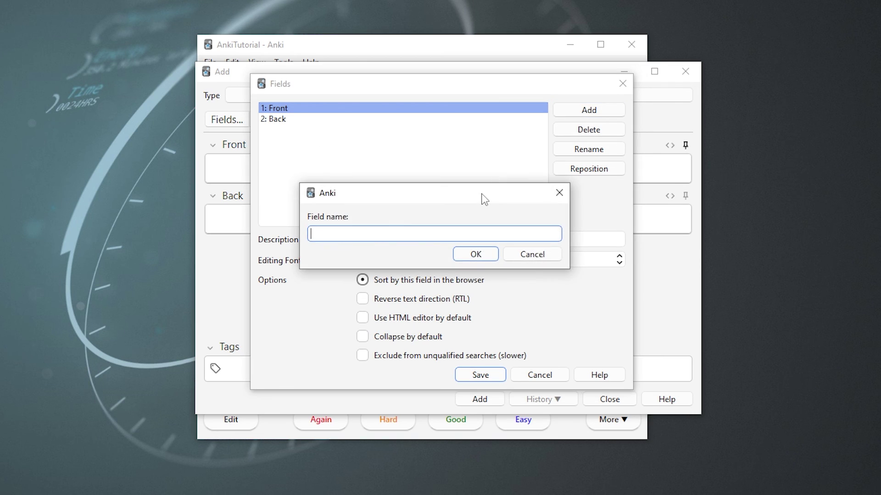
type("3. Audio")
key("Return")
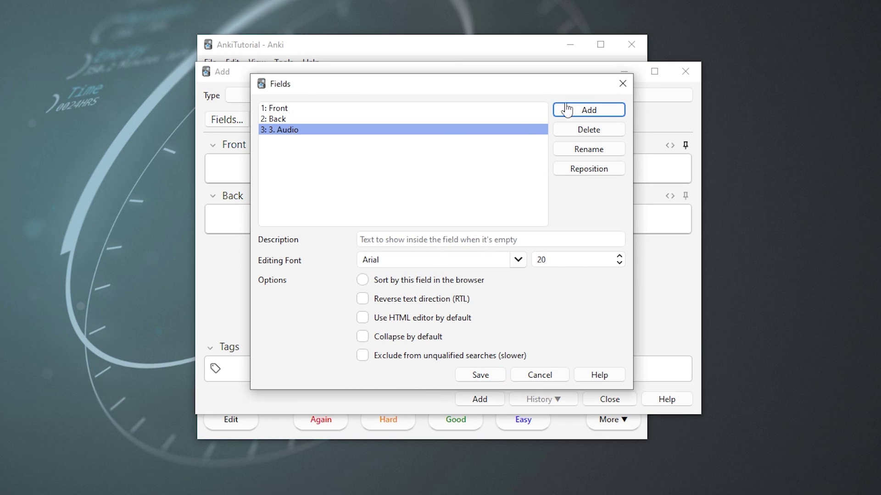
left_click(488, 380)
left_click(312, 278)
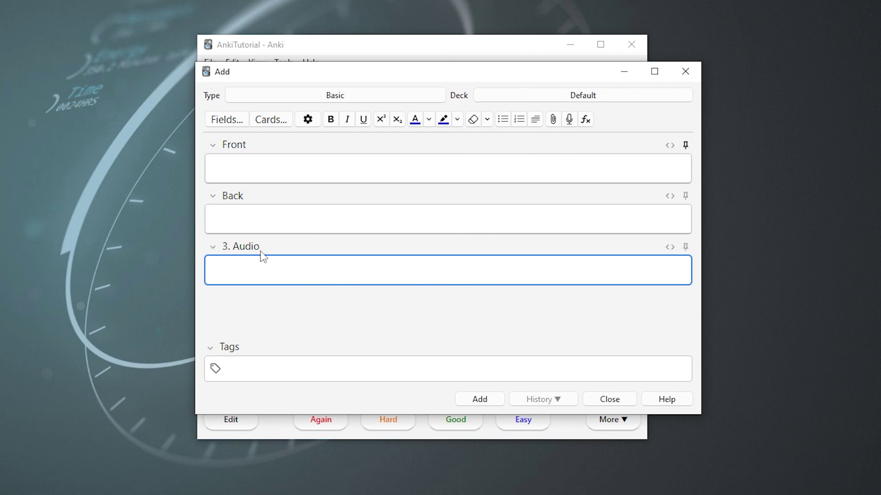
Step: Inspect the Basic Card 1 styling CSS and its {{Front}} front template
left_click(271, 124)
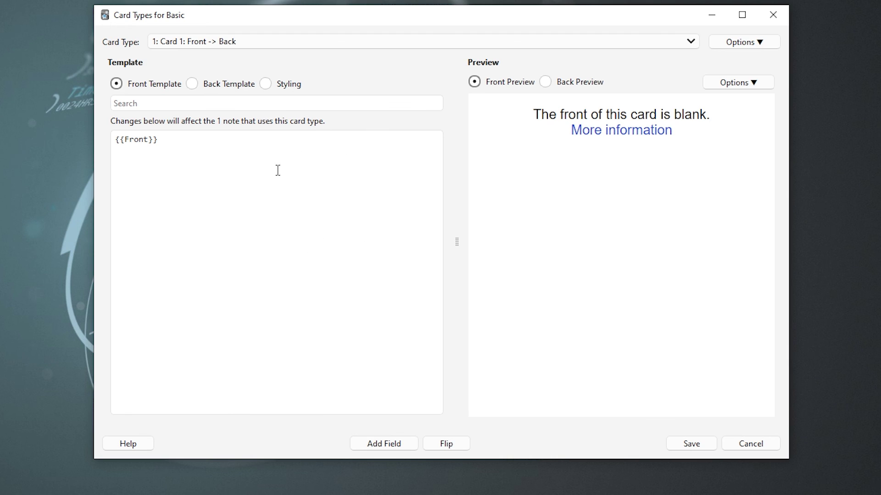
key("ctrl+3")
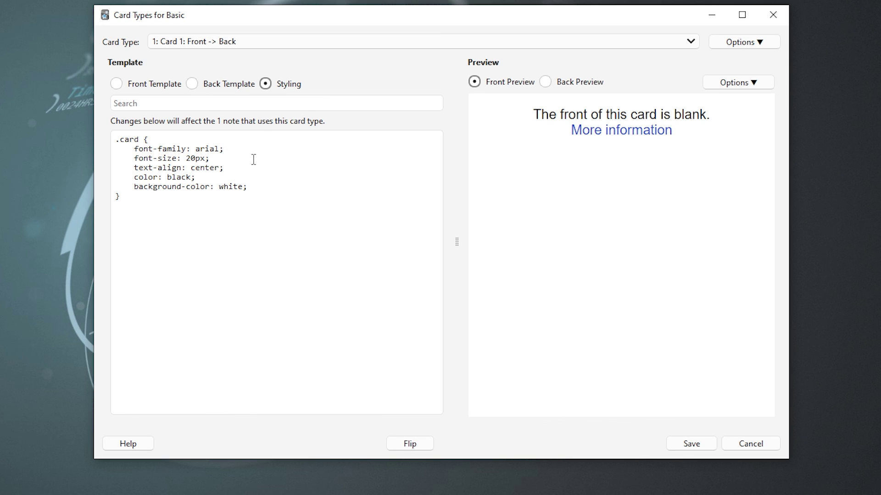
key("ctrl+1")
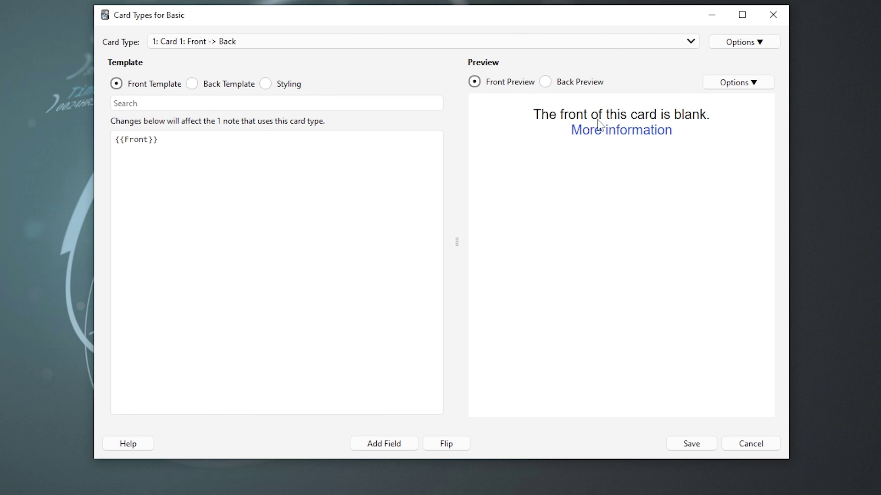